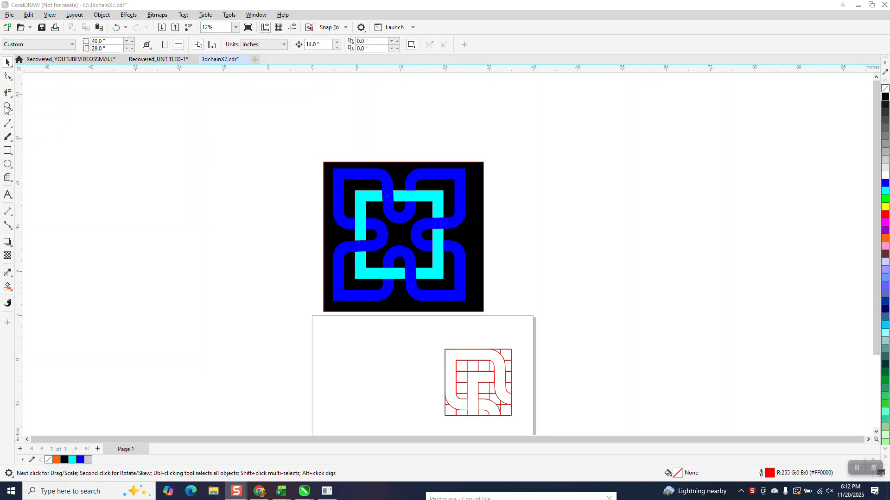
Step: Draw a 6 by 6 graph paper grid about 12.2 inches square on the page beside the reference pattern
{"action": "left_click_drag", "start_coordinate": [442, 329], "coordinate": [568, 424]}
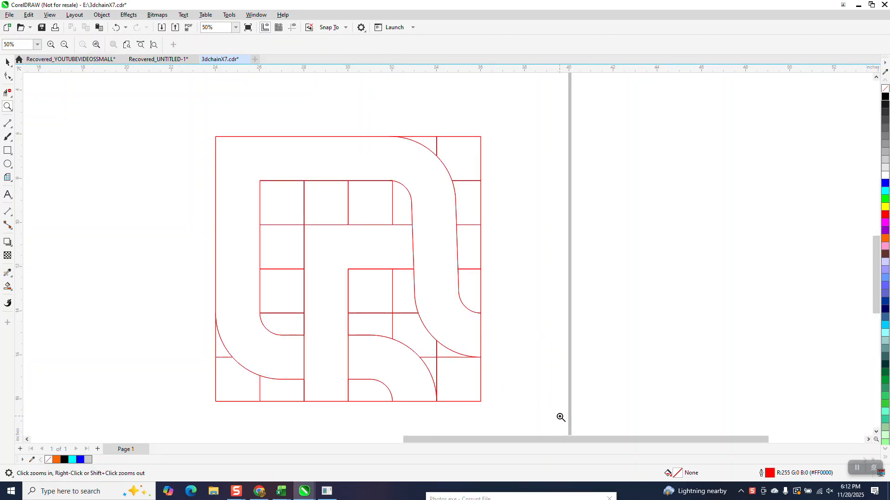
{"action": "scroll", "coordinate": [508, 313], "scroll_direction": "down", "scroll_amount": 3}
{"action": "left_click", "coordinate": [7, 62]}
{"action": "left_click", "coordinate": [13, 185]}
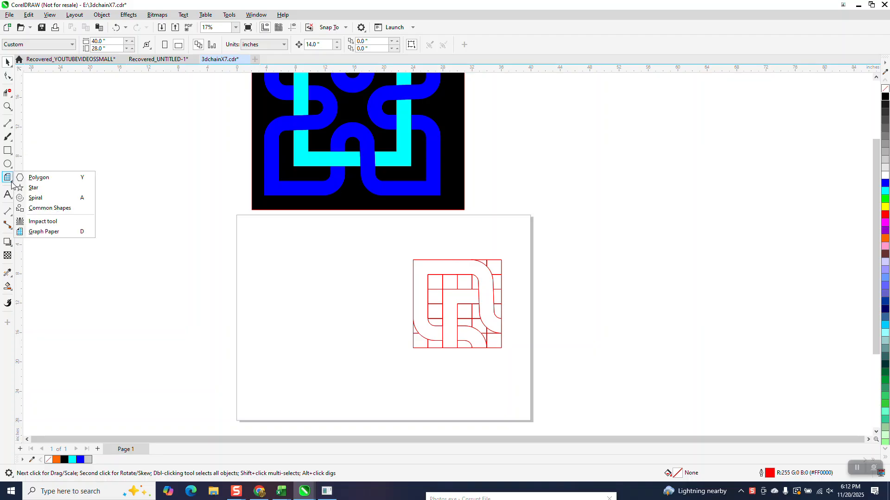
{"action": "left_click", "coordinate": [29, 179]}
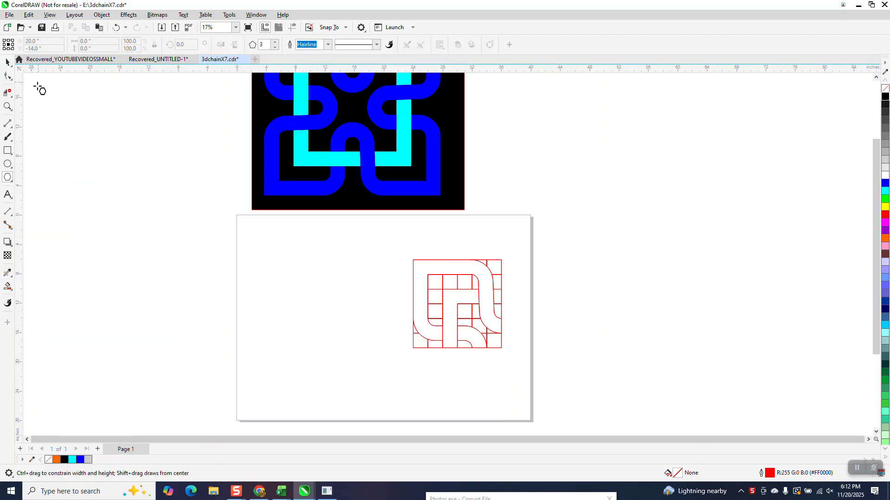
{"action": "left_click", "coordinate": [13, 186]}
{"action": "left_click", "coordinate": [51, 230]}
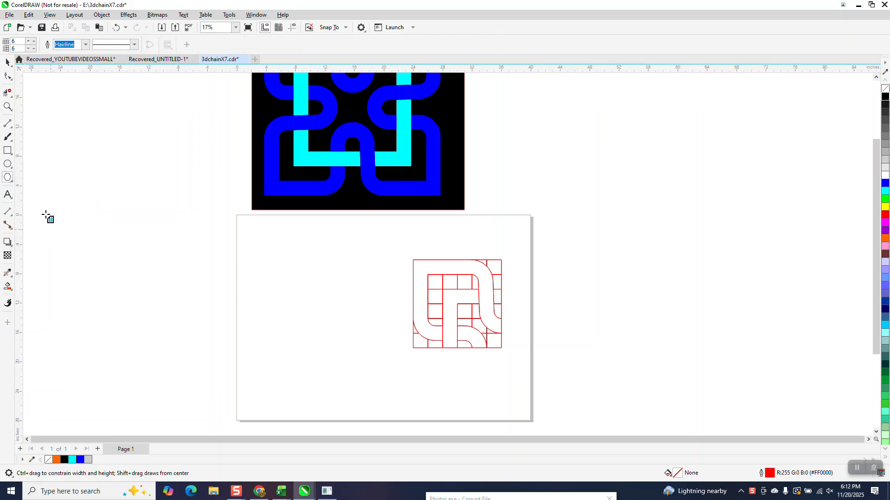
{"action": "left_click_drag", "start_coordinate": [388, 265], "coordinate": [298, 355]}
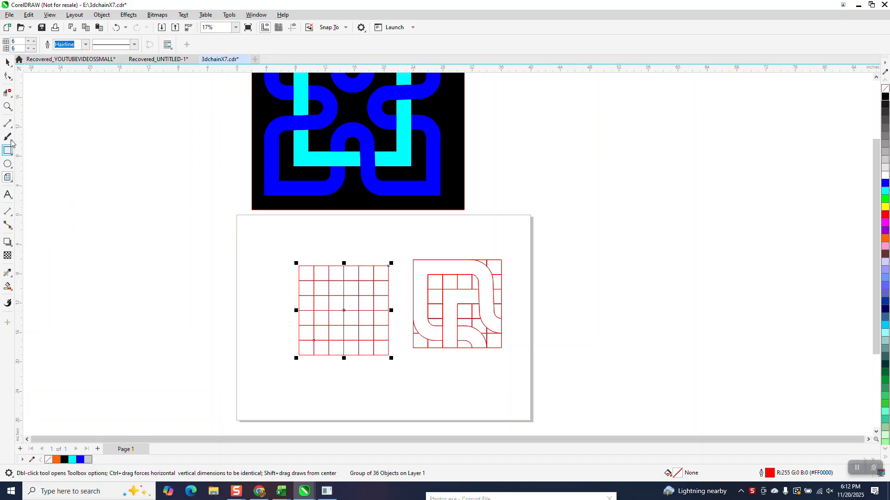
Step: Resize the grid to 12 inches square and centre it on the page
{"action": "left_click", "coordinate": [7, 63]}
{"action": "left_click", "coordinate": [346, 299]}
{"action": "double_click", "coordinate": [104, 42]}
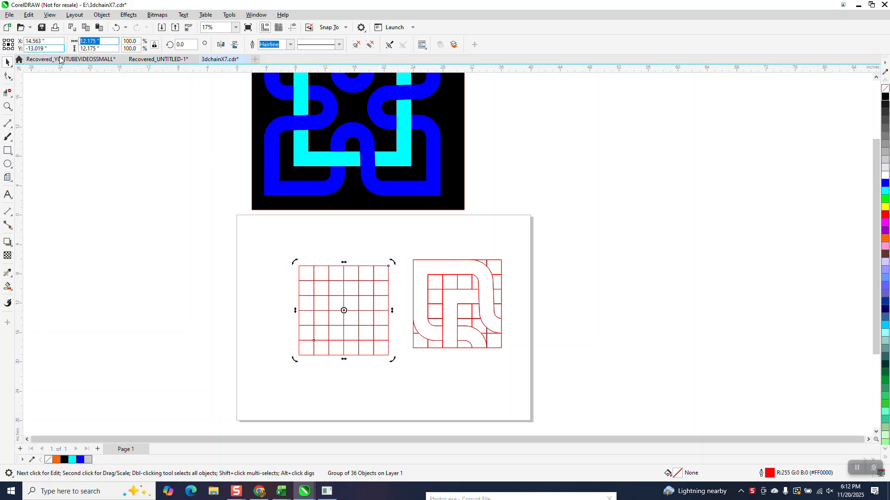
{"action": "type", "text": "12"}
{"action": "key", "text": "Return"}
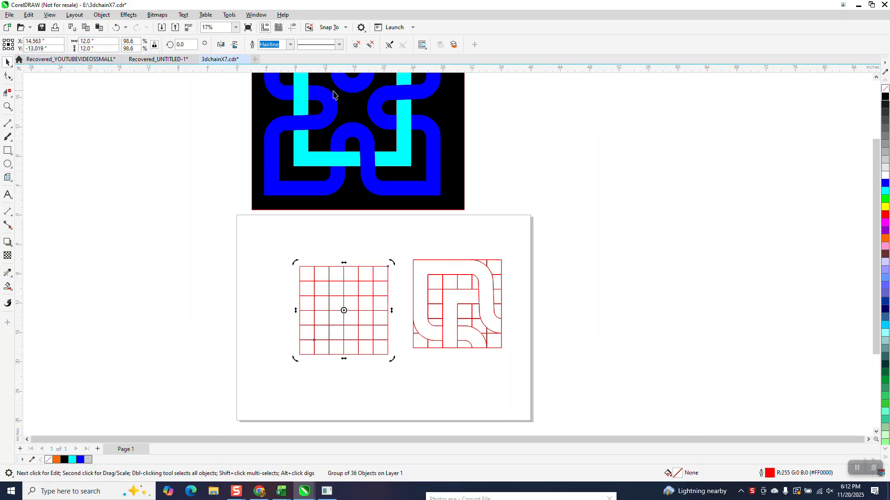
{"action": "key", "text": "p"}
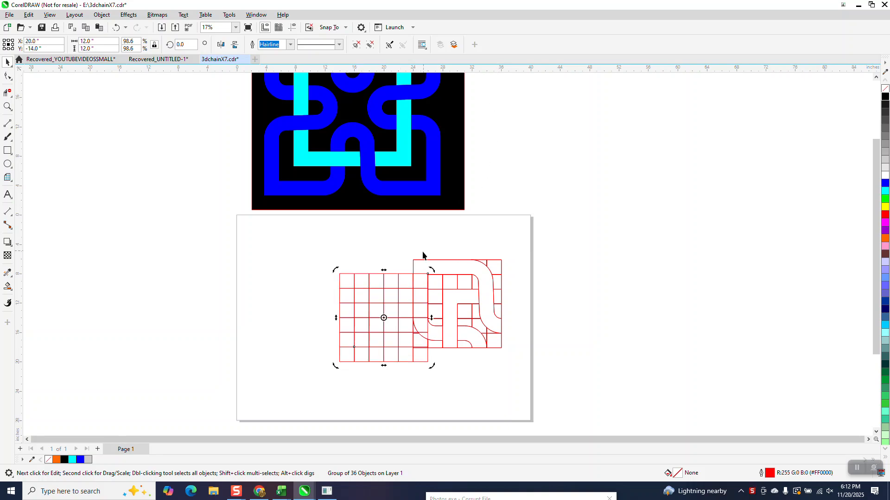
Step: Move the reference pattern to the right, clear of the grid and straddling the page's right edge
{"action": "left_click_drag", "start_coordinate": [412, 251], "coordinate": [461, 332]}
{"action": "left_click_drag", "start_coordinate": [516, 357], "coordinate": [516, 357]}
{"action": "left_click_drag", "start_coordinate": [469, 304], "coordinate": [547, 307]}
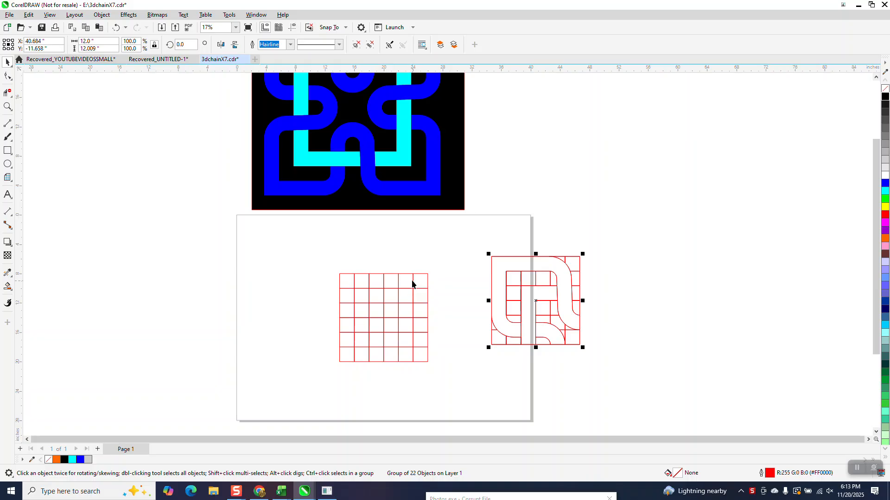
Step: Draw a 6-inch circle centred on the midpoint of the bottom edge of the grid's fourth column
{"action": "left_click", "coordinate": [7, 106]}
{"action": "left_click_drag", "start_coordinate": [314, 249], "coordinate": [512, 369]}
{"action": "right_click", "coordinate": [402, 294]}
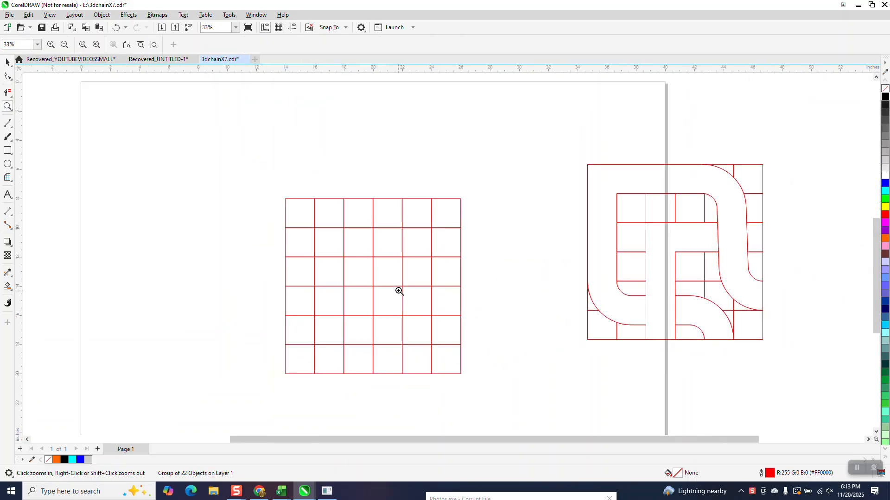
{"action": "left_click", "coordinate": [11, 168]}
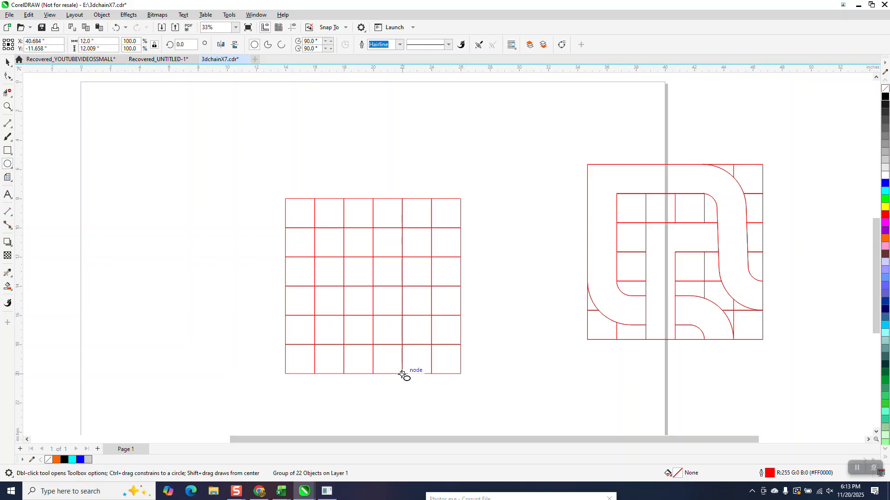
{"action": "left_click_drag", "start_coordinate": [402, 374], "coordinate": [347, 387]}
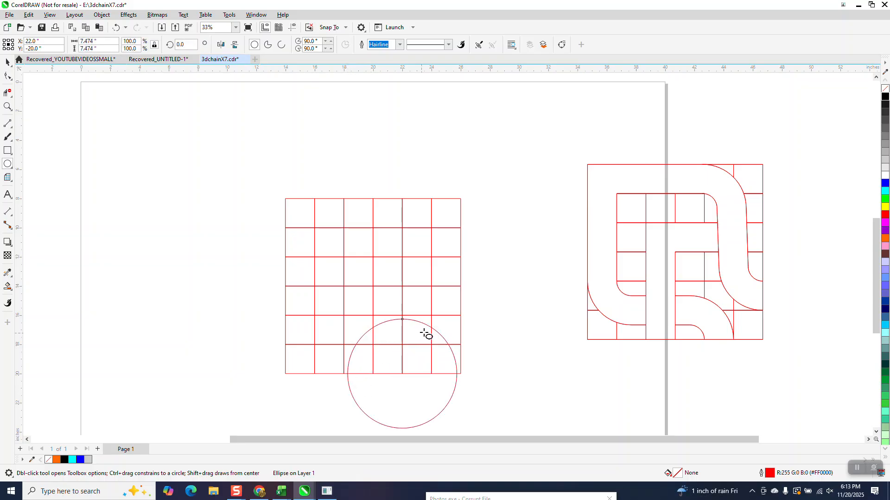
{"action": "key", "text": "Delete"}
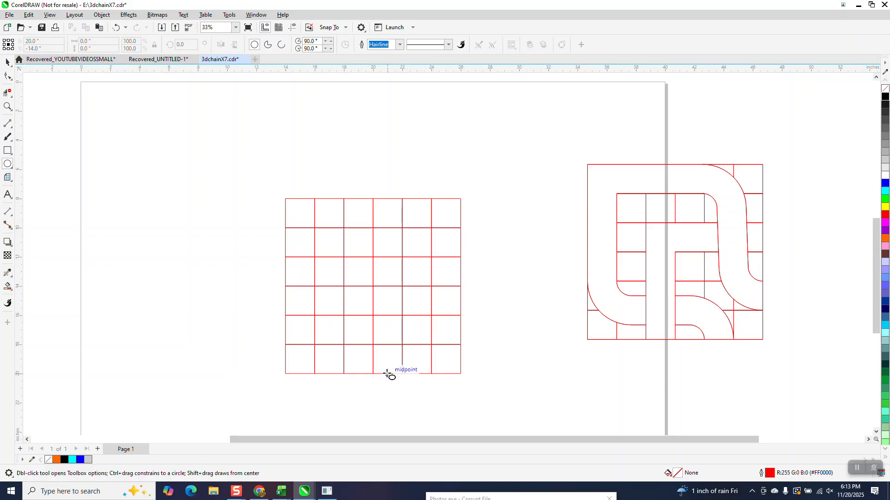
{"action": "left_click_drag", "start_coordinate": [387, 374], "coordinate": [344, 394]}
{"action": "key", "text": "Tab"}
{"action": "type", "text": "6"}
{"action": "key", "text": "Return"}
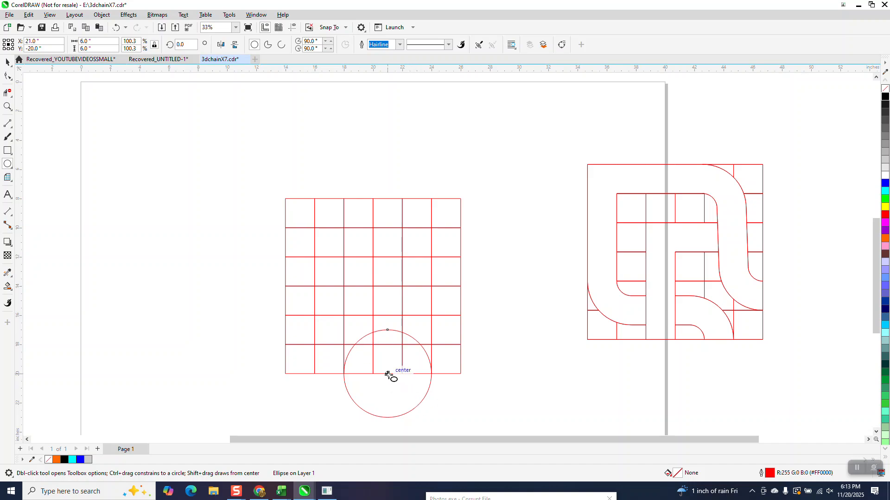
Step: Draw a concentric 2-inch circle from the centre of the 6-inch circle
{"action": "mouse_move", "coordinate": [387, 374]}
{"action": "left_mouse_down"}
{"action": "mouse_move", "coordinate": [383, 392]}
{"action": "mouse_move", "coordinate": [371, 395]}
{"action": "mouse_move", "coordinate": [382, 388]}
{"action": "left_mouse_up"}
{"action": "left_click_drag", "start_coordinate": [99, 41], "coordinate": [74, 43]}
{"action": "type", "text": "2"}
{"action": "key", "text": "Return"}
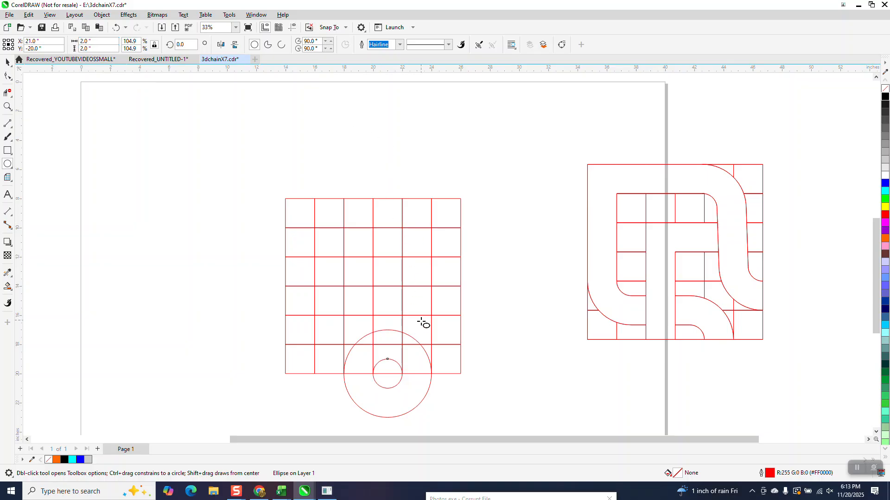
Step: Move both circles together 14 inches to the left, clear of the grid
{"action": "left_click", "coordinate": [7, 61]}
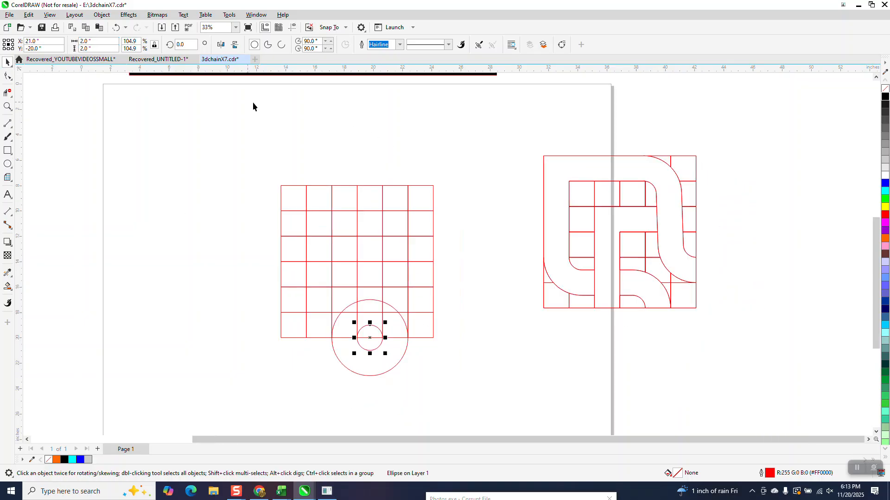
{"action": "scroll", "coordinate": [252, 102], "scroll_direction": "down", "scroll_amount": 1}
{"action": "left_click_drag", "start_coordinate": [255, 242], "coordinate": [442, 329]}
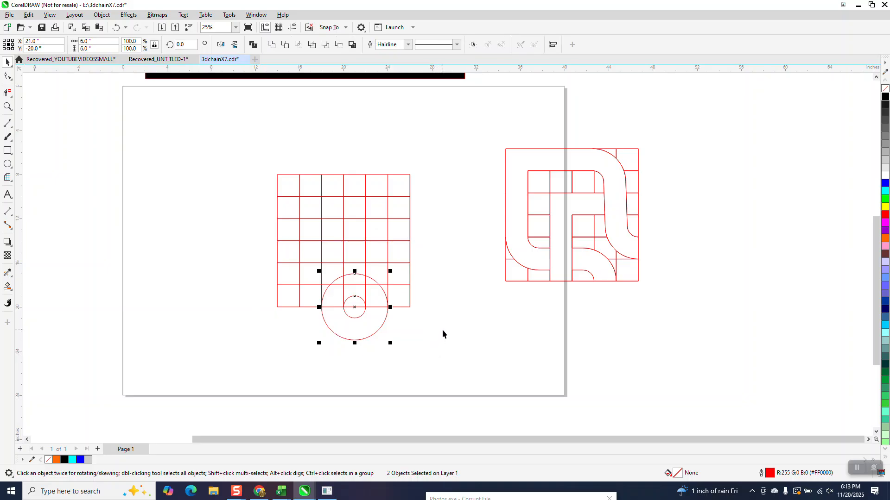
{"action": "key", "text": "shift+Left"}
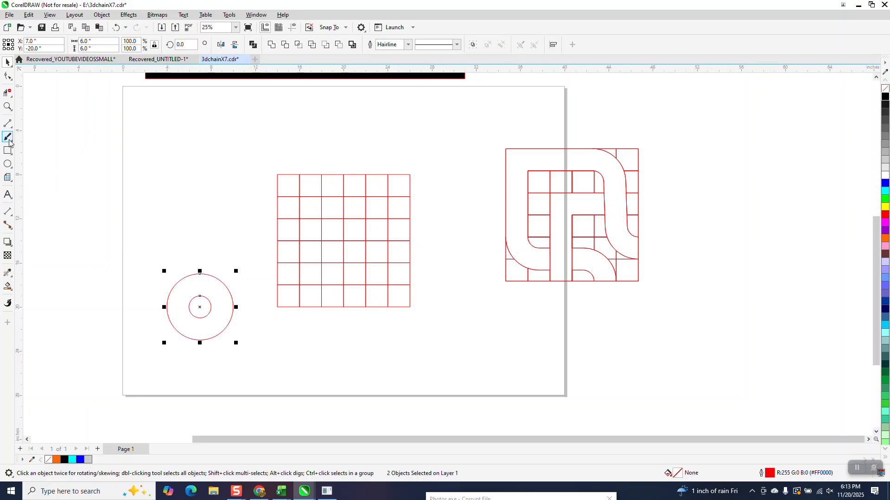
Step: Draw a vertical line about 10.9 inches long above the circles and add a copy rotated 90 degrees to form a cross
{"action": "left_click", "coordinate": [9, 124]}
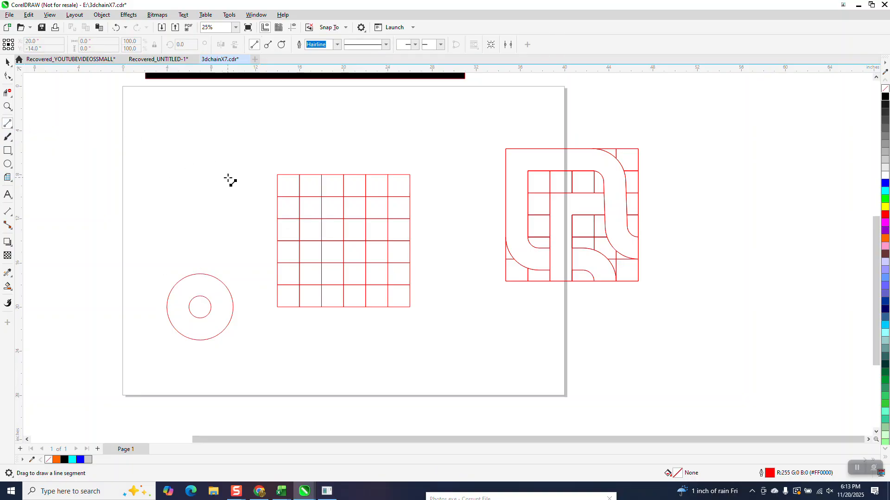
{"action": "left_click_drag", "start_coordinate": [196, 121], "coordinate": [194, 242]}
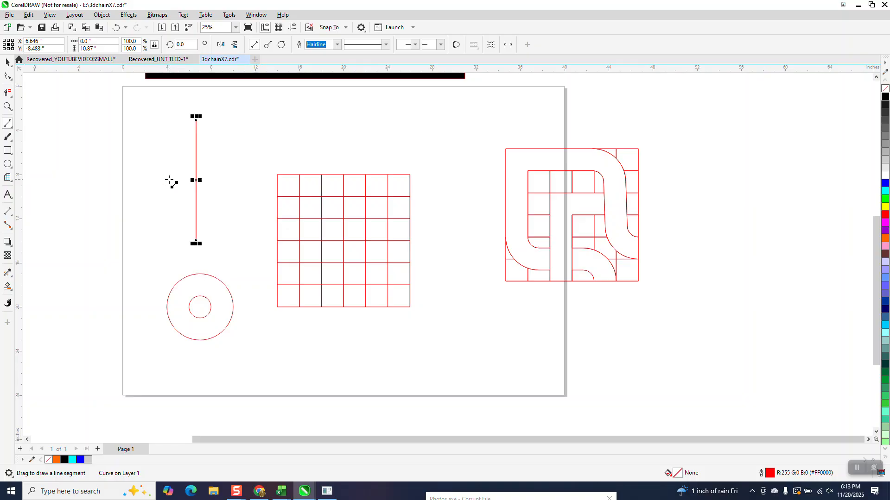
{"action": "left_click", "coordinate": [183, 44]}
{"action": "type", "text": "90"}
{"action": "key", "text": "Return"}
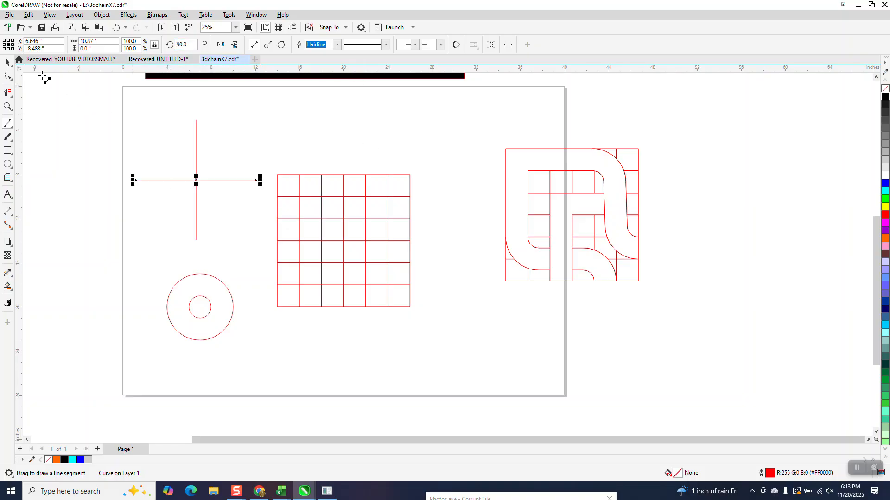
Step: Group the two crossing lines and centre the cross on the concentric circles
{"action": "left_click", "coordinate": [7, 62]}
{"action": "left_click_drag", "start_coordinate": [70, 96], "coordinate": [231, 211]}
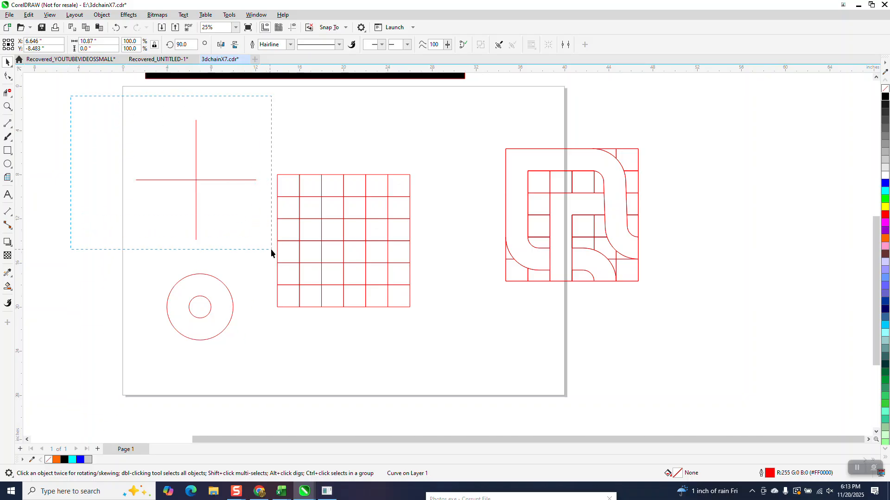
{"action": "left_click_drag", "start_coordinate": [270, 249], "coordinate": [265, 243]}
{"action": "key", "text": "ctrl+g"}
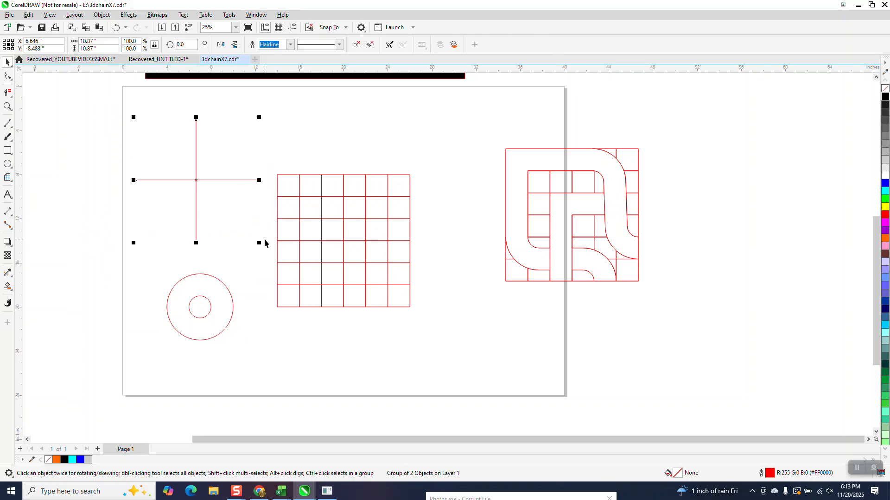
{"action": "left_click_drag", "start_coordinate": [196, 179], "coordinate": [200, 307]}
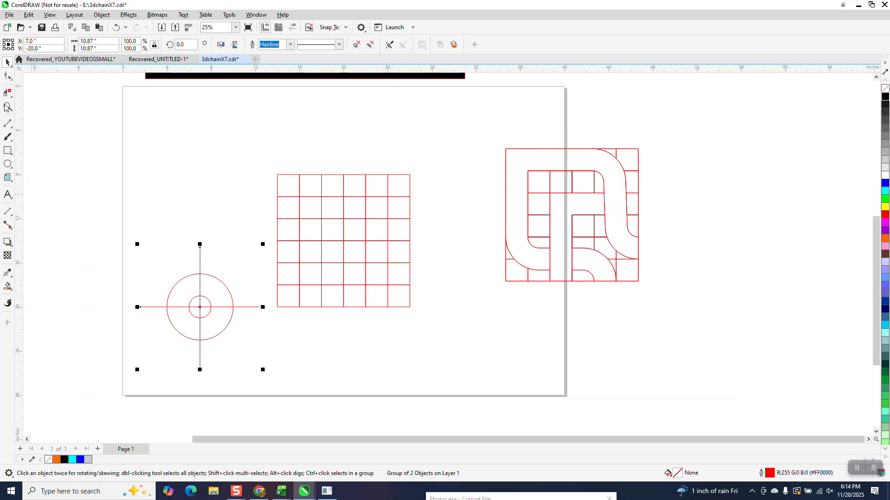
Step: Trim both circles to their upper-right quarter arcs with Virtual Segment Delete and delete the cross
{"action": "left_click", "coordinate": [8, 92]}
{"action": "left_click_drag", "start_coordinate": [184, 287], "coordinate": [227, 334]}
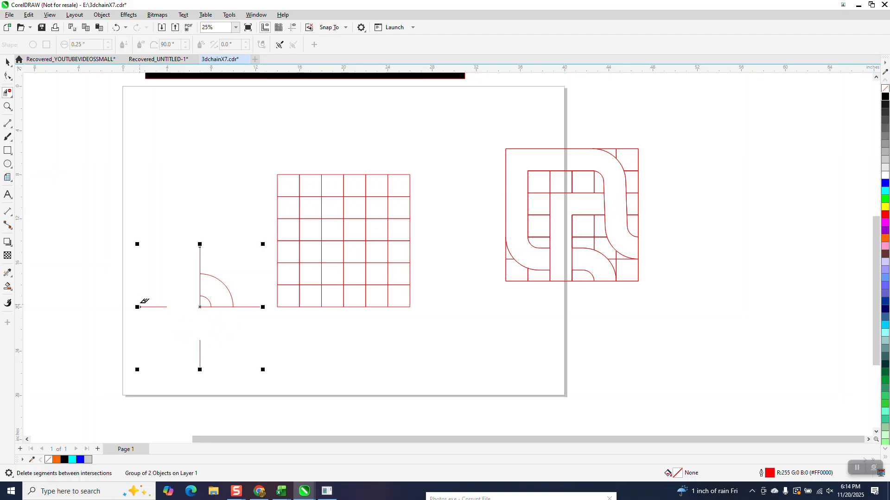
{"action": "left_click", "coordinate": [7, 61]}
{"action": "left_click", "coordinate": [200, 254]}
{"action": "key", "text": "Delete"}
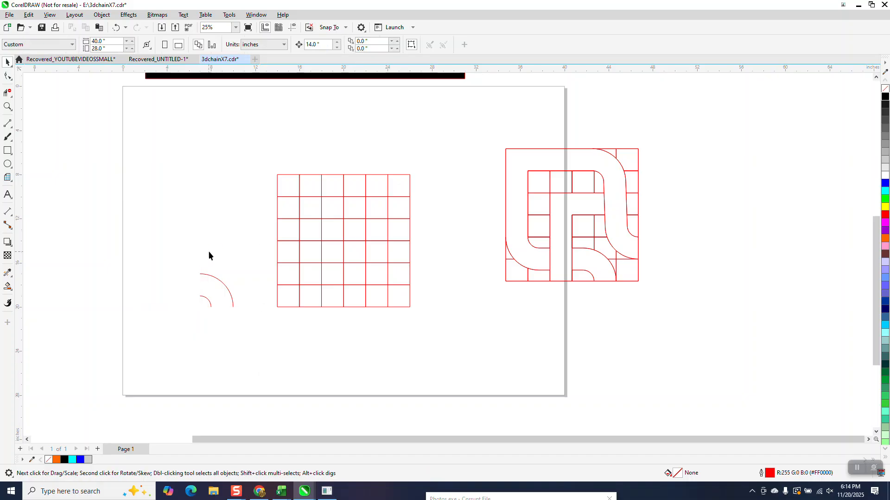
Step: Group the two arcs and snap the outer arc's lower end to the grid's bottom edge, one cell from the right corner
{"action": "left_click_drag", "start_coordinate": [242, 322], "coordinate": [256, 333]}
{"action": "key", "text": "ctrl+g"}
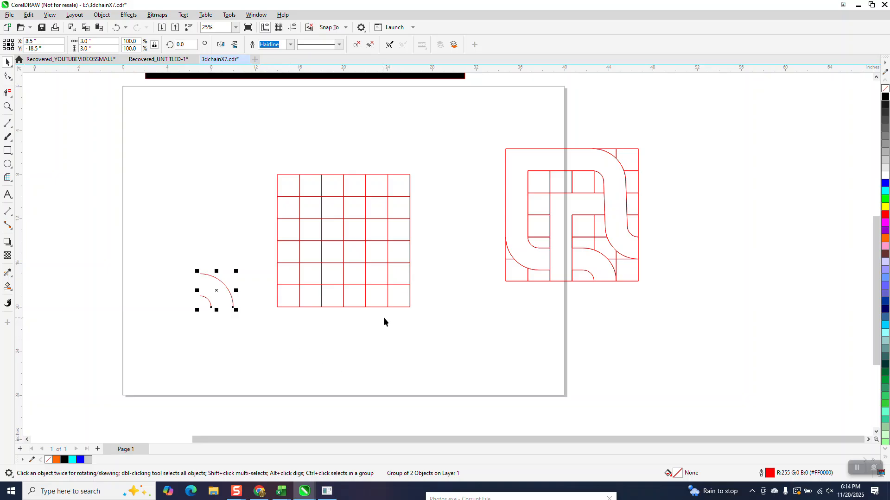
{"action": "left_click_drag", "start_coordinate": [236, 311], "coordinate": [388, 309]}
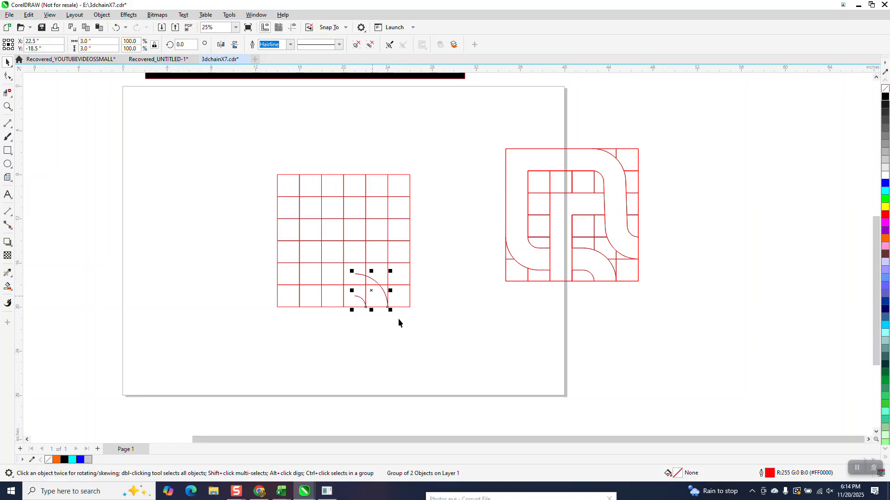
Step: Copy the arc pair, rotate it -90 degrees, mirror it horizontally, and snap its outer end to the grid's right edge one cell above the bottom
{"action": "left_click_drag", "start_coordinate": [388, 306], "coordinate": [467, 233]}
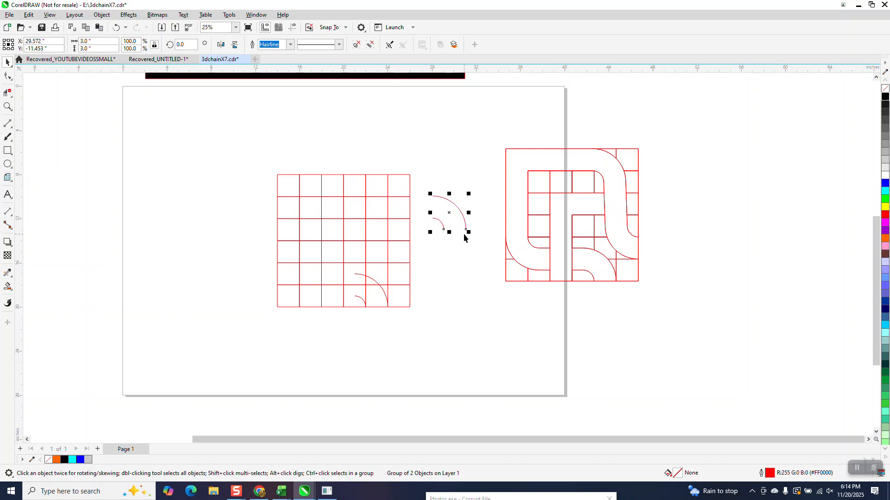
{"action": "left_click_drag", "start_coordinate": [186, 45], "coordinate": [169, 45]}
{"action": "type", "text": "-90"}
{"action": "key", "text": "Return"}
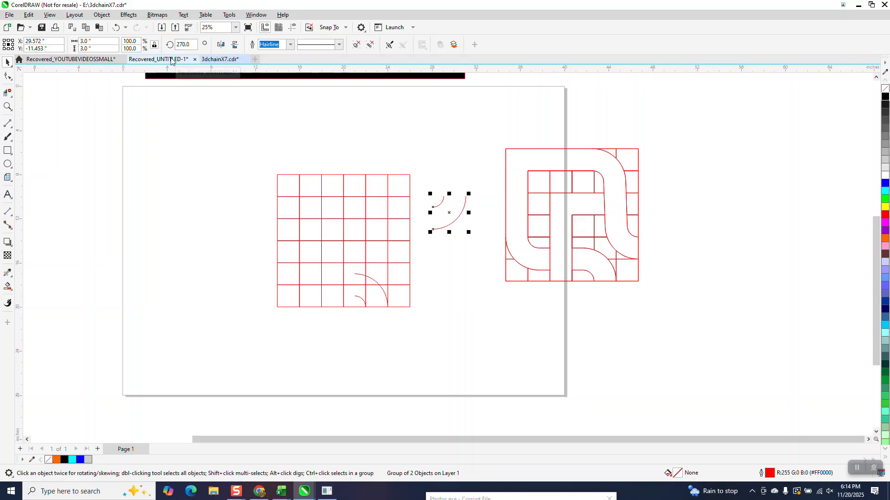
{"action": "left_click", "coordinate": [221, 44]}
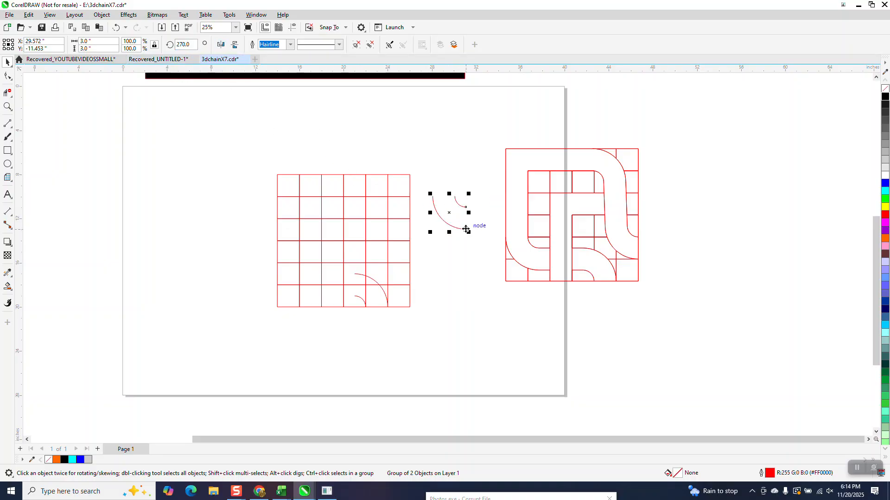
{"action": "left_click_drag", "start_coordinate": [467, 231], "coordinate": [410, 284]}
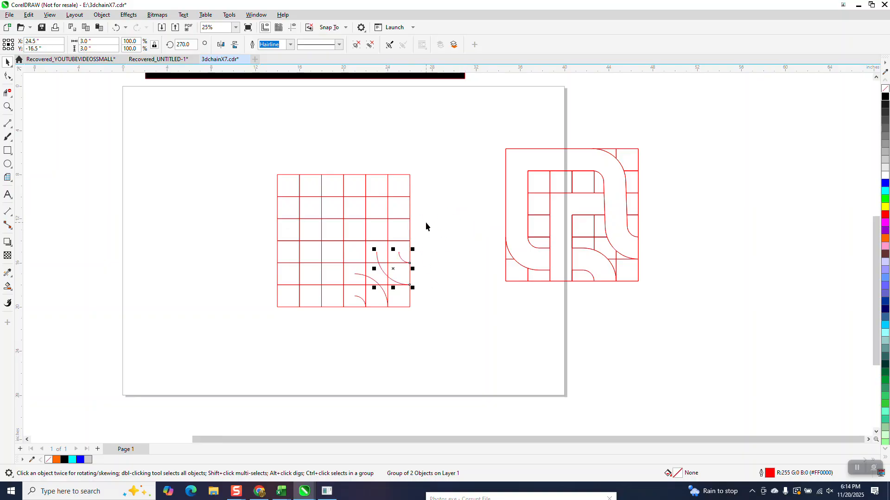
Step: Place a copy of the arc pair, mirrored vertically and horizontally, at the grid's top edge two cells from the right corner
{"action": "left_click", "coordinate": [235, 46]}
{"action": "left_click", "coordinate": [221, 44]}
{"action": "left_click_drag", "start_coordinate": [408, 281], "coordinate": [409, 211]}
{"action": "left_click_drag", "start_coordinate": [382, 184], "coordinate": [365, 179]}
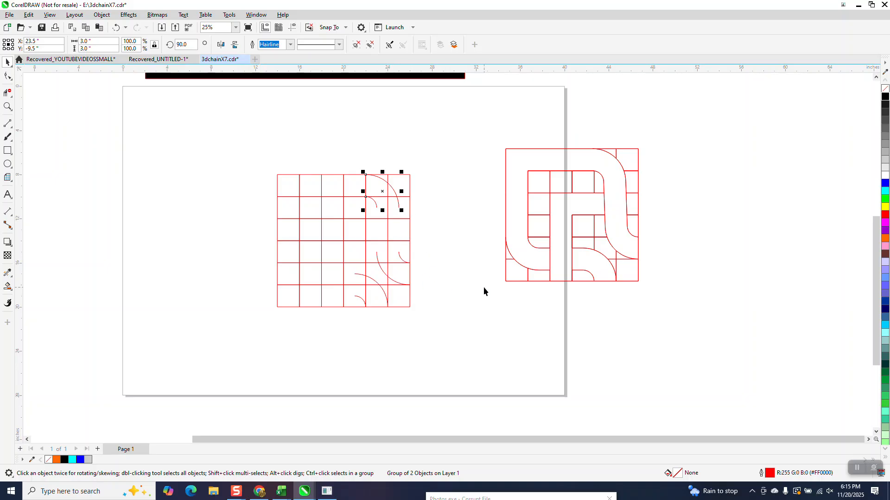
Step: Copy the right-edge arc pair to the grid's lower-left area with the outer arc starting on the left edge
{"action": "left_click", "coordinate": [401, 259]}
{"action": "left_click_drag", "start_coordinate": [407, 267], "coordinate": [280, 267]}
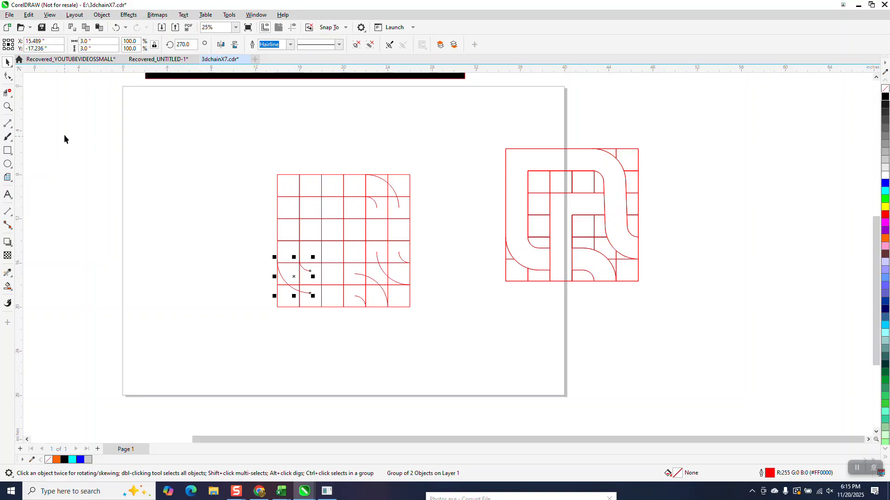
Step: Delete the grid segments running through the outer chain band along the top row, left column and lower-left bend
{"action": "left_click", "coordinate": [8, 93]}
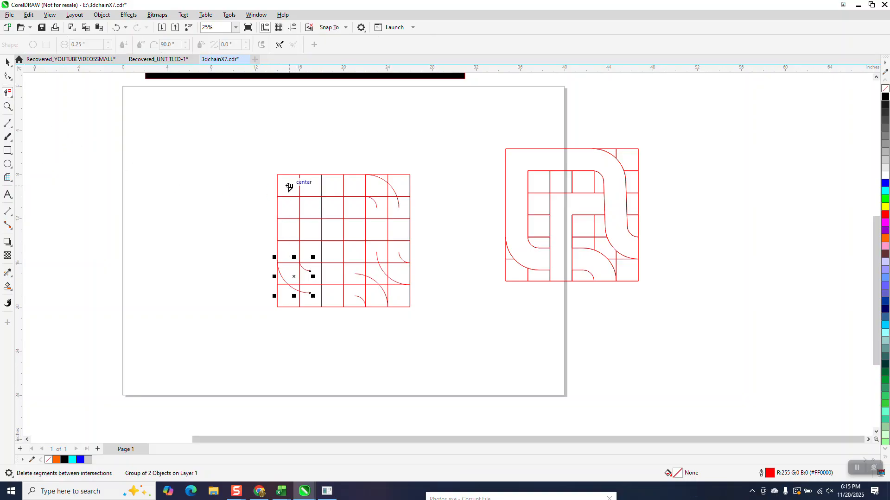
{"action": "left_click_drag", "start_coordinate": [291, 241], "coordinate": [291, 243]}
{"action": "left_click_drag", "start_coordinate": [292, 185], "coordinate": [377, 185]}
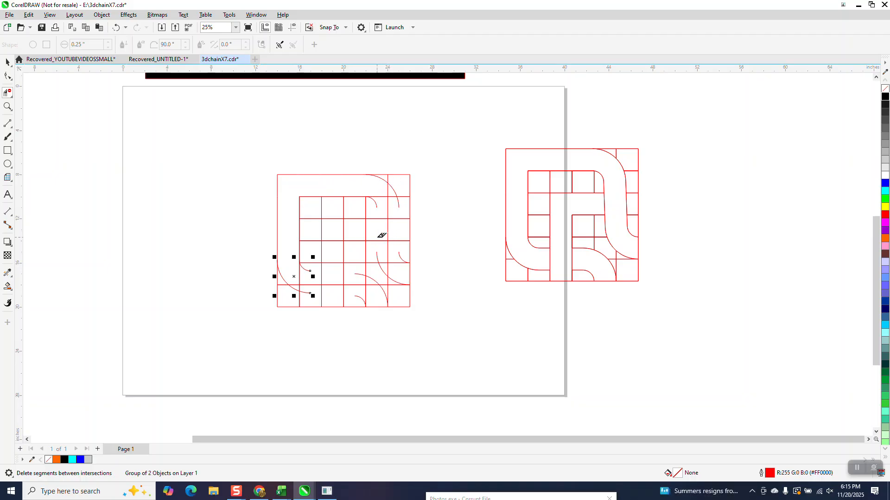
{"action": "left_click", "coordinate": [299, 275]}
Step: Try to connect the lower-left inner arc to the lower-right outer arc with a straight line, and undo it
{"action": "left_click", "coordinate": [7, 123]}
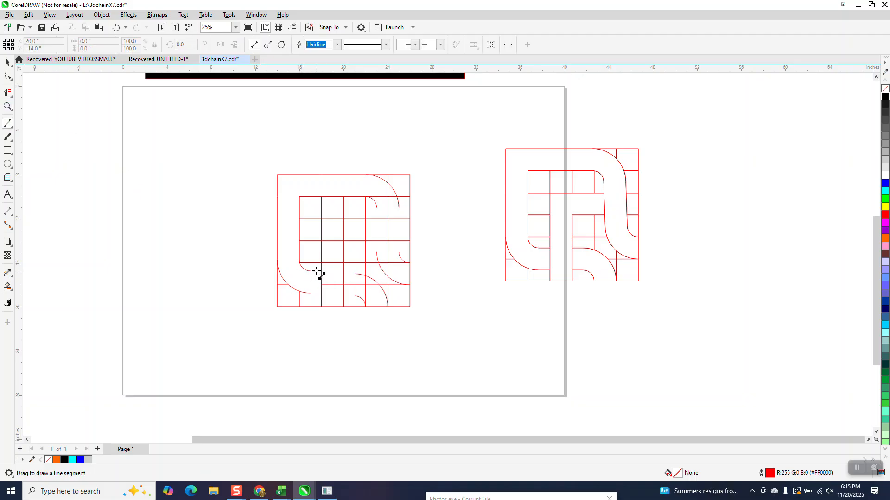
{"action": "left_click", "coordinate": [8, 106]}
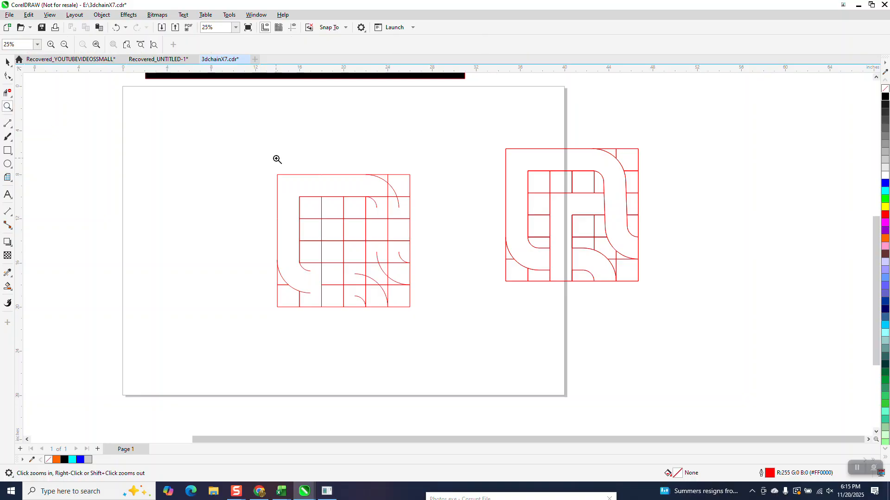
{"action": "left_click_drag", "start_coordinate": [268, 165], "coordinate": [459, 351]}
{"action": "left_click", "coordinate": [7, 123]}
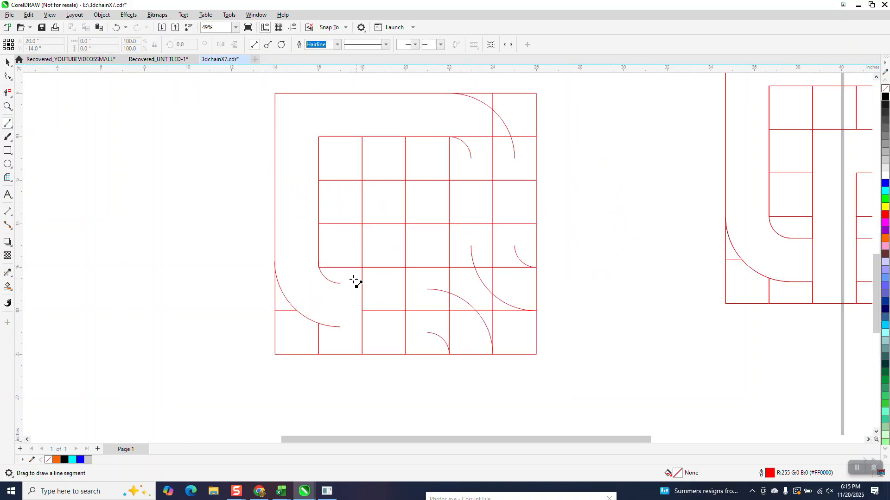
{"action": "left_click_drag", "start_coordinate": [341, 284], "coordinate": [428, 289]}
{"action": "scroll", "coordinate": [356, 269], "scroll_direction": "down", "scroll_amount": 2}
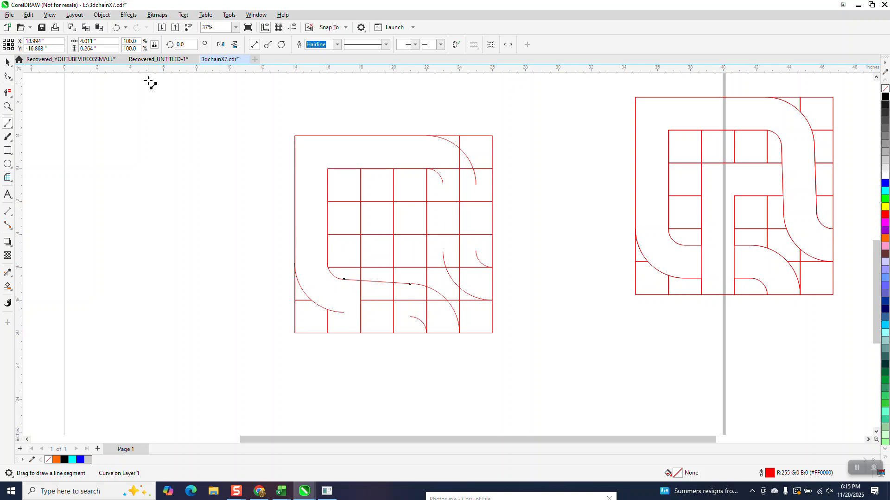
{"action": "left_click", "coordinate": [117, 27]}
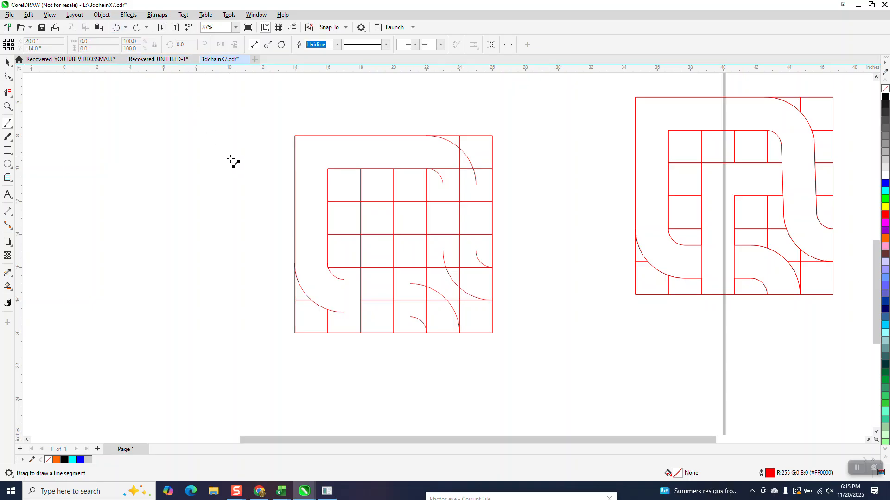
Step: Move the lower-left arc pair below the grid and place it back against the grid's left edge
{"action": "left_click", "coordinate": [8, 63]}
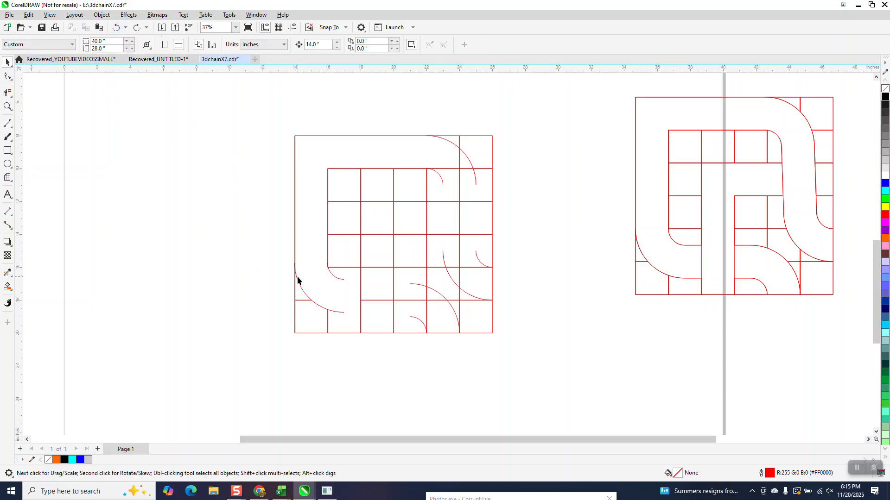
{"action": "left_click_drag", "start_coordinate": [302, 289], "coordinate": [291, 353]}
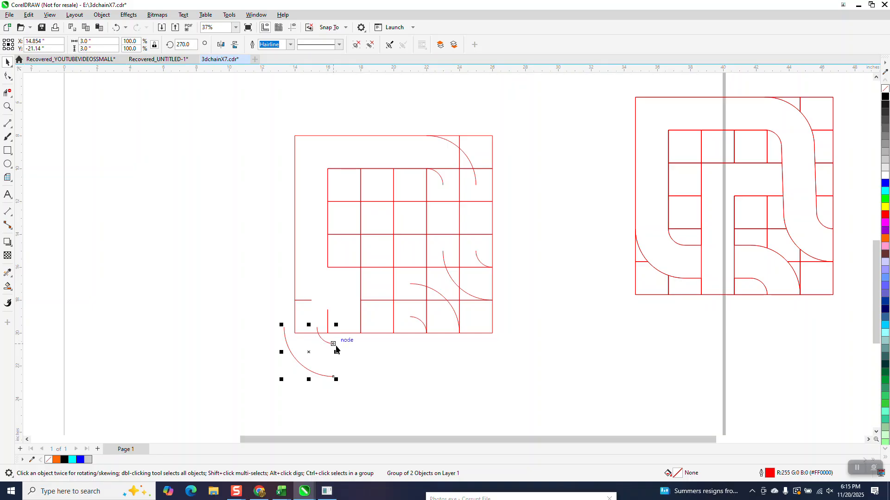
{"action": "left_click_drag", "start_coordinate": [336, 350], "coordinate": [329, 271]}
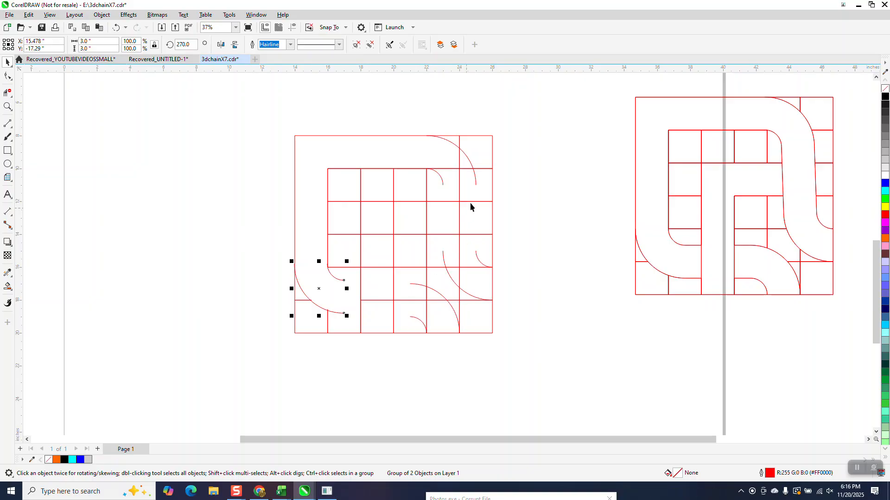
Step: Connect the upper-right arc pair to the right-edge arc pair with two vertical lines
{"action": "left_click", "coordinate": [8, 123]}
{"action": "left_click_drag", "start_coordinate": [477, 186], "coordinate": [477, 252]}
{"action": "left_click_drag", "start_coordinate": [443, 185], "coordinate": [443, 257]}
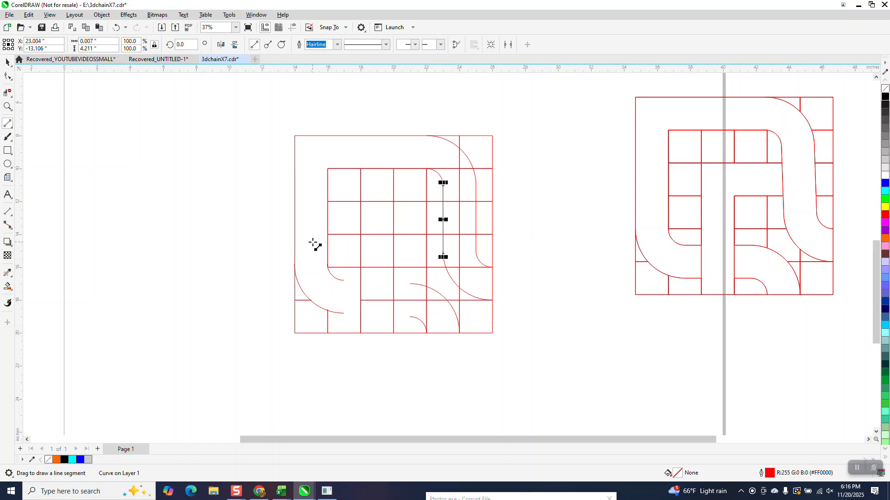
Step: Undo the connecting lines, segment deletions and arc moves back to the full grid with the lower-left arc pair one cell inward
{"action": "left_click", "coordinate": [116, 28]}
{"action": "left_click", "coordinate": [116, 28]}
{"action": "left_click", "coordinate": [116, 27]}
{"action": "left_click", "coordinate": [116, 28]}
{"action": "left_click", "coordinate": [116, 28]}
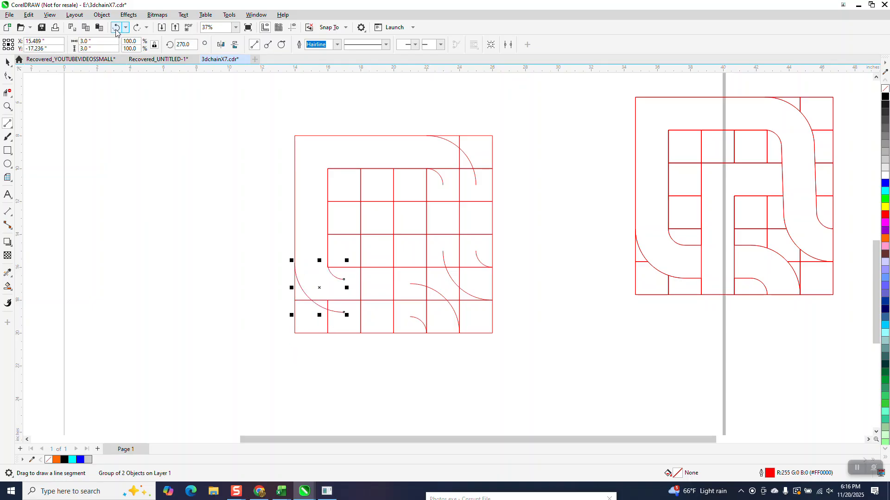
{"action": "left_click", "coordinate": [116, 33]}
{"action": "left_click", "coordinate": [116, 33]}
{"action": "left_click", "coordinate": [117, 29]}
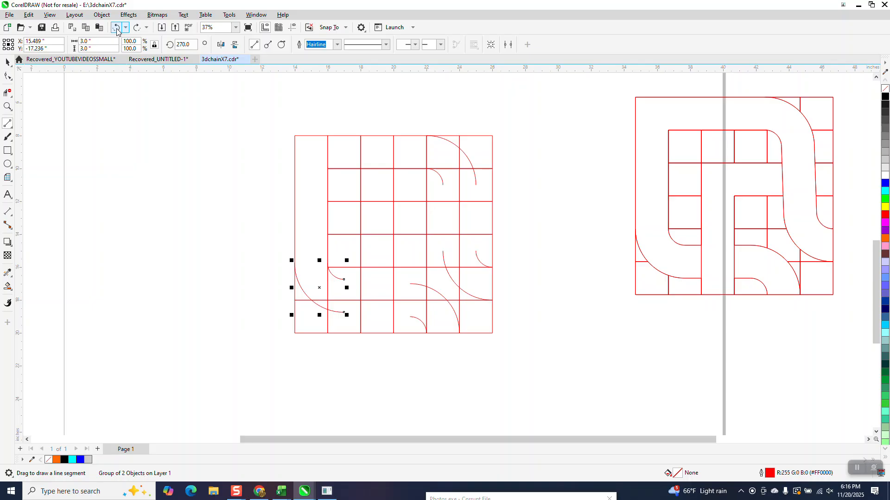
{"action": "left_click", "coordinate": [117, 29]}
{"action": "left_click", "coordinate": [116, 30]}
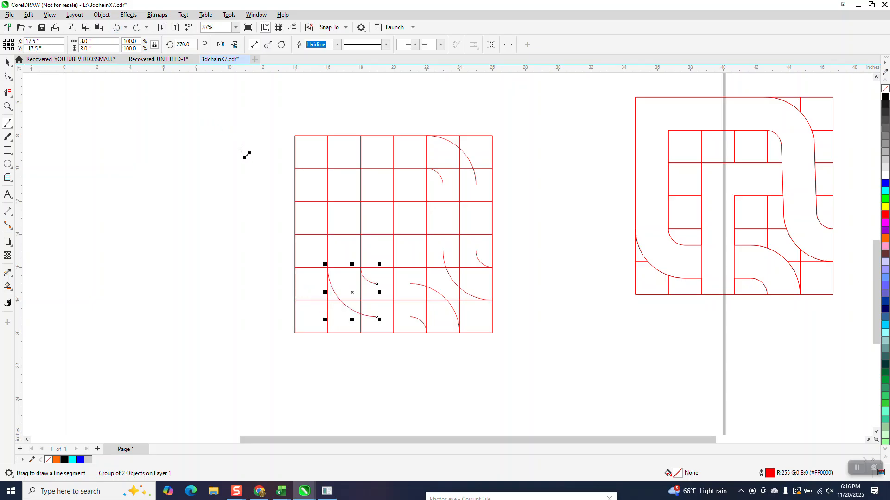
Step: Move the lower-left arc pair off the grid and snap its inner arc's upper end to the intersection one cell in from the left edge
{"action": "left_click", "coordinate": [7, 62]}
{"action": "left_click_drag", "start_coordinate": [358, 309], "coordinate": [326, 397]}
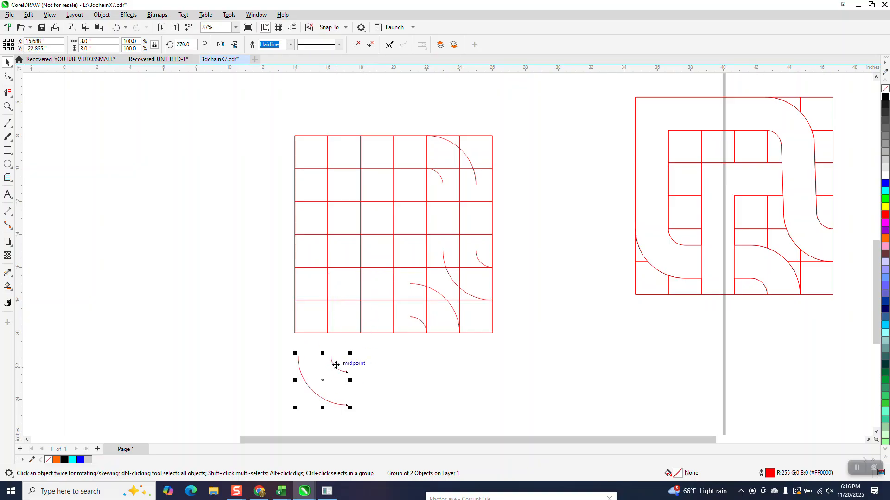
{"action": "left_click_drag", "start_coordinate": [331, 357], "coordinate": [327, 273]}
Step: Connect the facing arc ends with 4-inch straight lines, two horizontal in the lower band and two vertical in the right band
{"action": "left_click", "coordinate": [7, 123]}
{"action": "left_click_drag", "start_coordinate": [410, 284], "coordinate": [343, 284]}
{"action": "left_click_drag", "start_coordinate": [410, 317], "coordinate": [344, 317]}
{"action": "mouse_move", "coordinate": [476, 254]}
{"action": "left_mouse_down"}
{"action": "mouse_move", "coordinate": [475, 182]}
{"action": "mouse_move", "coordinate": [443, 254]}
{"action": "left_mouse_up"}
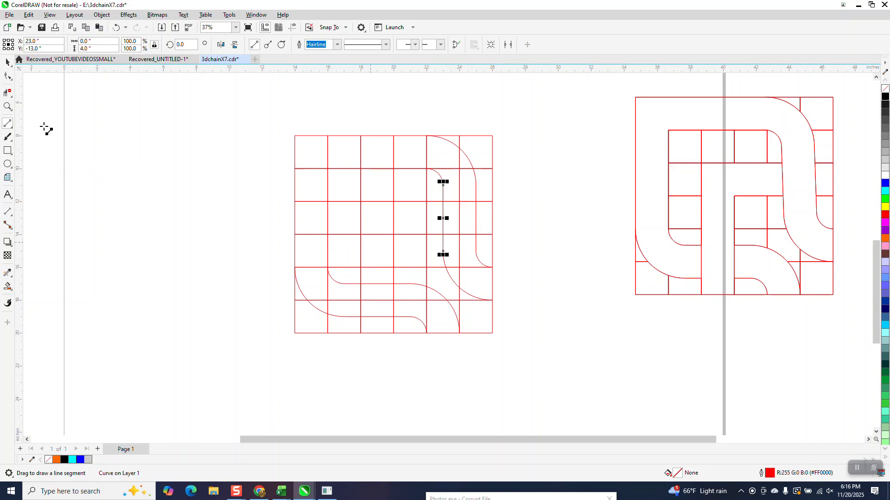
Step: Delete the grid segments inside the outer chain band along all four sides, plus the lines outside its lower-left bend
{"action": "left_click", "coordinate": [7, 92]}
{"action": "left_click_drag", "start_coordinate": [308, 153], "coordinate": [461, 172]}
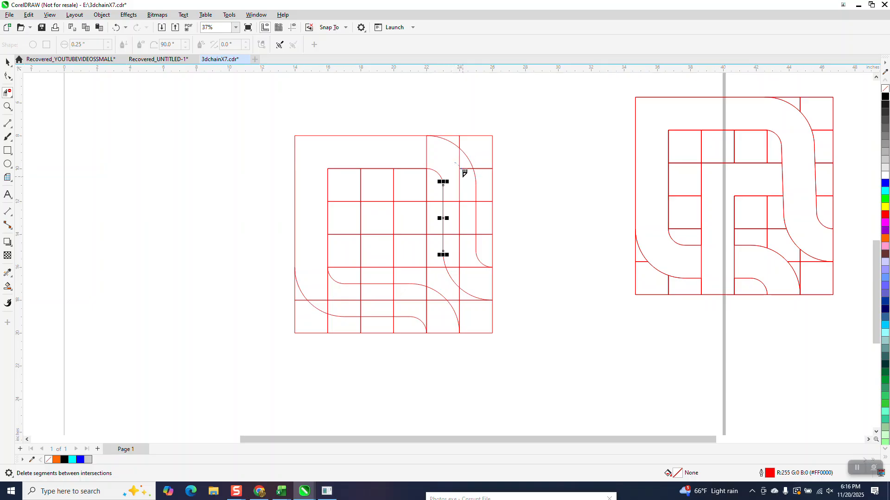
{"action": "left_click_drag", "start_coordinate": [475, 274], "coordinate": [467, 274]}
{"action": "left_click_drag", "start_coordinate": [454, 170], "coordinate": [457, 169]}
{"action": "left_click", "coordinate": [425, 147]}
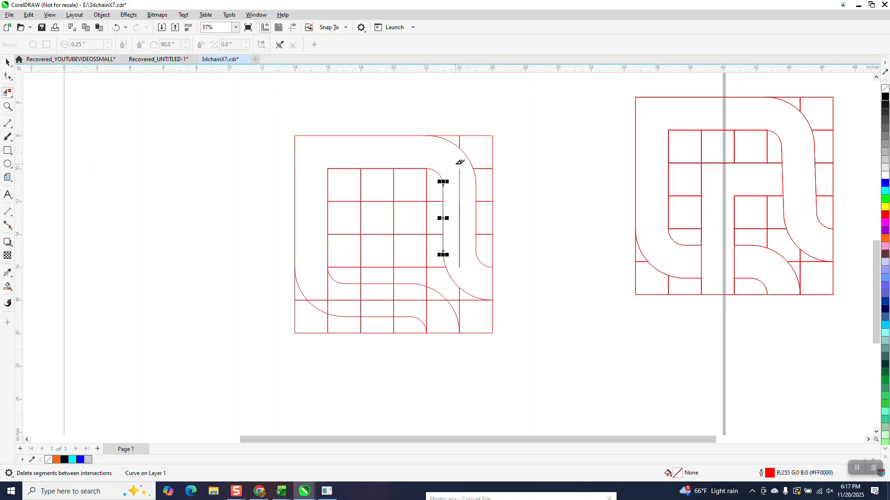
{"action": "left_click", "coordinate": [460, 259]}
{"action": "left_click_drag", "start_coordinate": [438, 315], "coordinate": [431, 311]}
{"action": "mouse_move", "coordinate": [370, 293]}
{"action": "left_mouse_down"}
{"action": "mouse_move", "coordinate": [320, 288]}
{"action": "mouse_move", "coordinate": [341, 295]}
{"action": "left_mouse_up"}
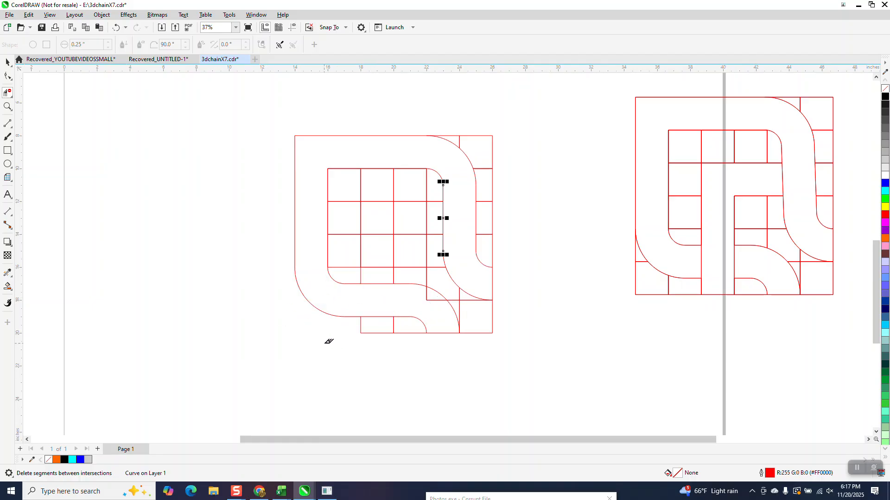
Step: Draw two 2-inch vertical lines across the lower band to restore the sides of the crossing inner band
{"action": "left_click", "coordinate": [7, 61]}
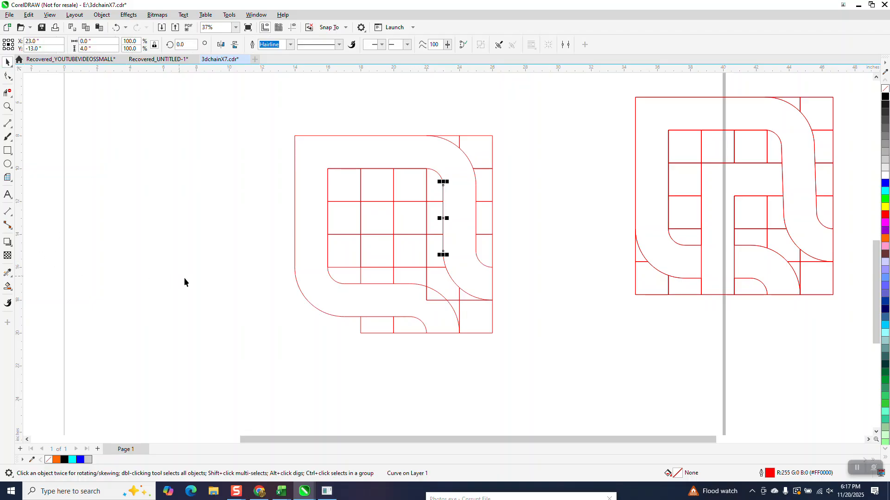
{"action": "left_click", "coordinate": [12, 129]}
{"action": "left_click", "coordinate": [37, 133]}
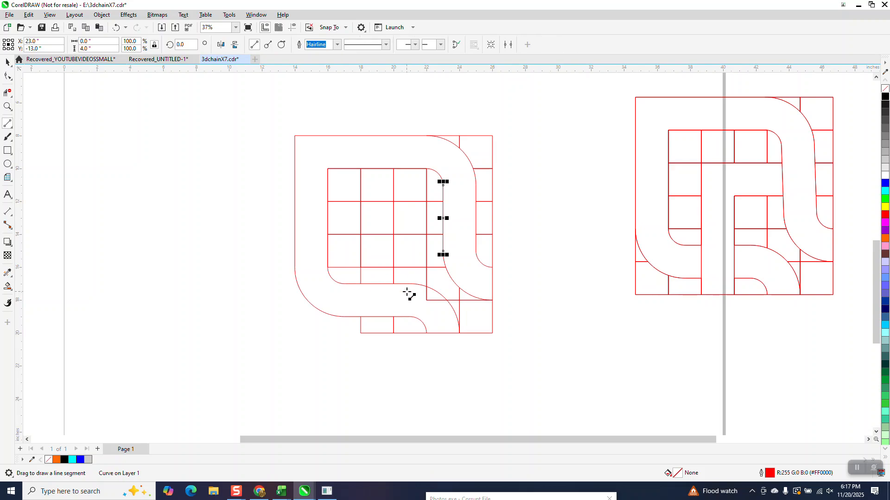
{"action": "mouse_move", "coordinate": [393, 284]}
{"action": "left_mouse_down"}
{"action": "mouse_move", "coordinate": [393, 317]}
{"action": "mouse_move", "coordinate": [361, 311]}
{"action": "mouse_move", "coordinate": [361, 284]}
{"action": "left_mouse_up"}
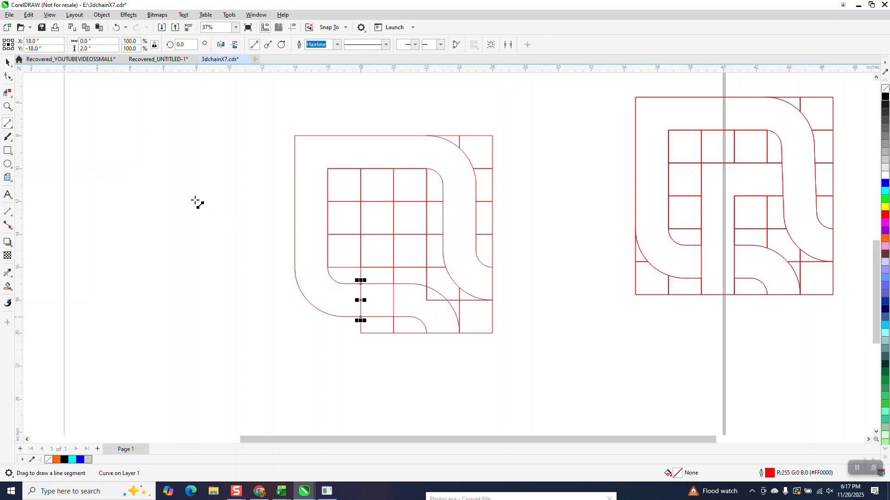
Step: Group the whole tile's line work and smart-fill the middle cell on its right edge with blue
{"action": "left_click", "coordinate": [8, 61]}
{"action": "left_click_drag", "start_coordinate": [224, 103], "coordinate": [530, 360]}
{"action": "key", "text": "ctrl+g"}
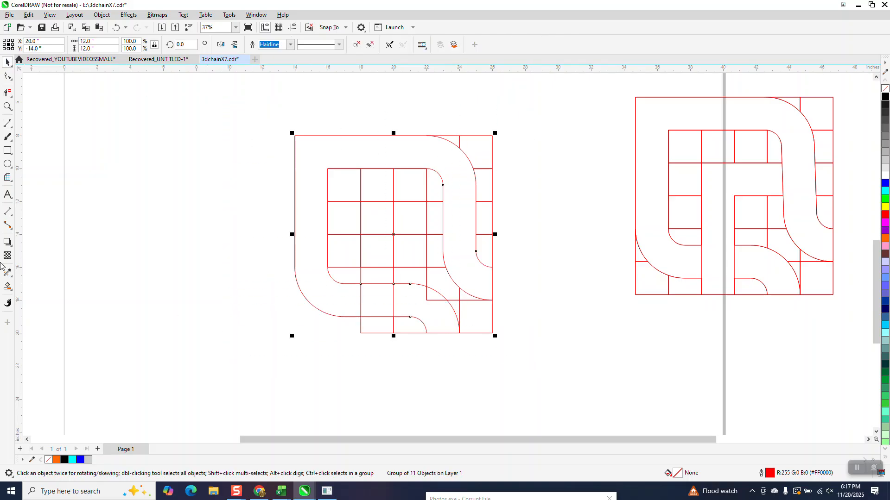
{"action": "left_click", "coordinate": [9, 286]}
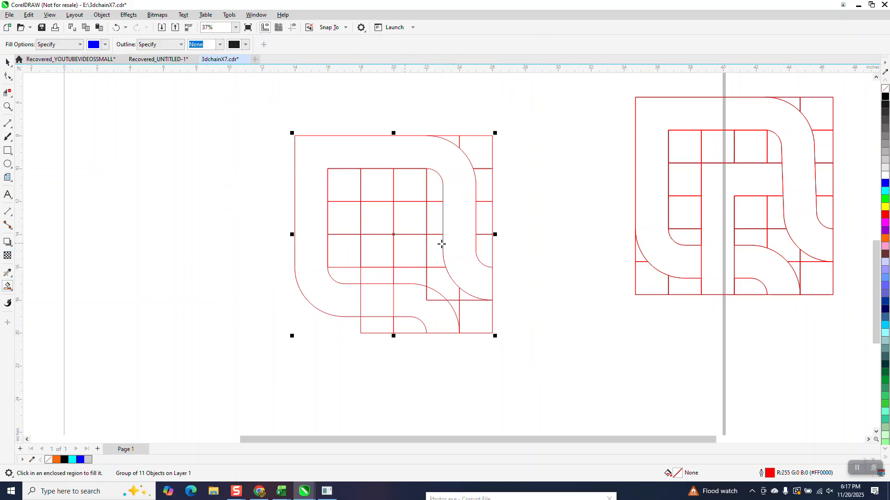
{"action": "left_click", "coordinate": [485, 224]}
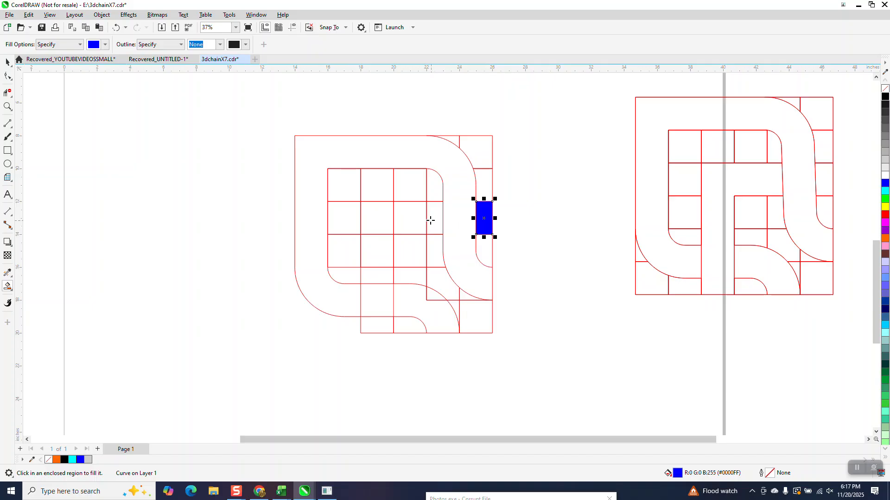
Step: Delete the segments crossing the inner L-shaped band and smart-fill that band with blue
{"action": "left_click", "coordinate": [8, 92]}
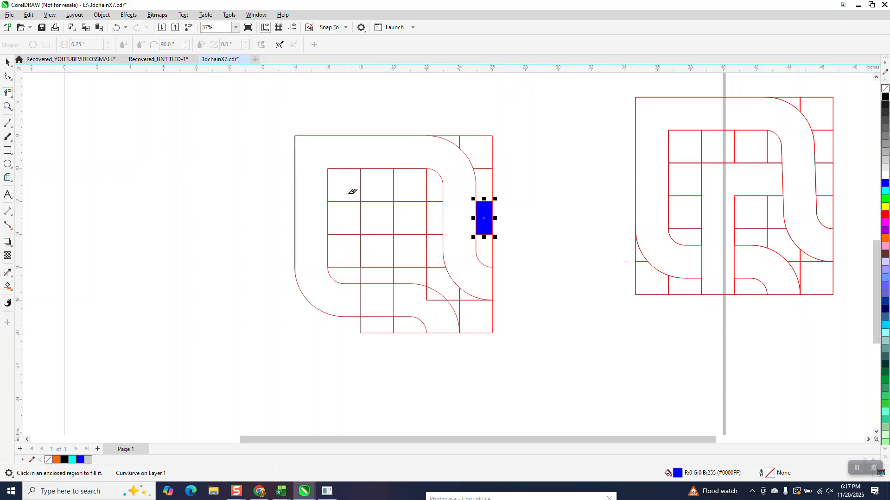
{"action": "left_click_drag", "start_coordinate": [434, 216], "coordinate": [368, 221]}
{"action": "left_click_drag", "start_coordinate": [368, 221], "coordinate": [384, 268]}
{"action": "left_click_drag", "start_coordinate": [384, 301], "coordinate": [384, 320]}
{"action": "left_click", "coordinate": [8, 286]}
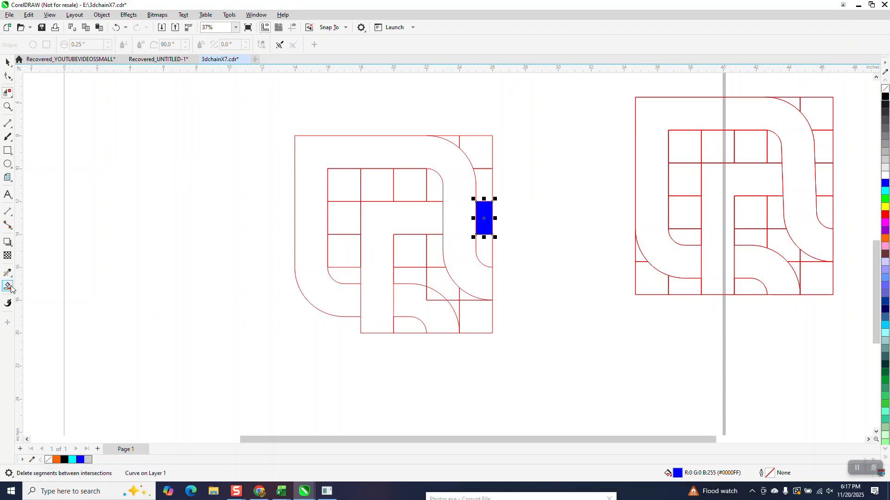
{"action": "left_click", "coordinate": [406, 227]}
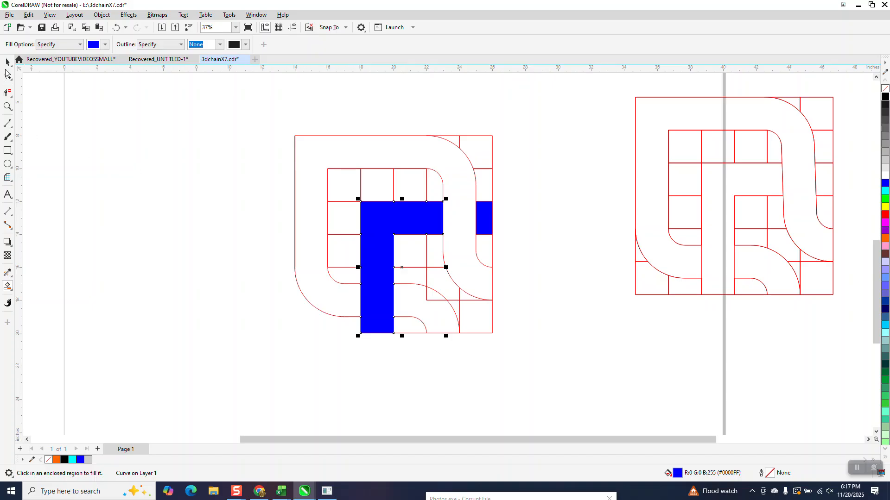
Step: Move both blue fills 14 inches to the left of the tile and weld them into one object
{"action": "left_click", "coordinate": [8, 62]}
{"action": "key", "text": "Left"}
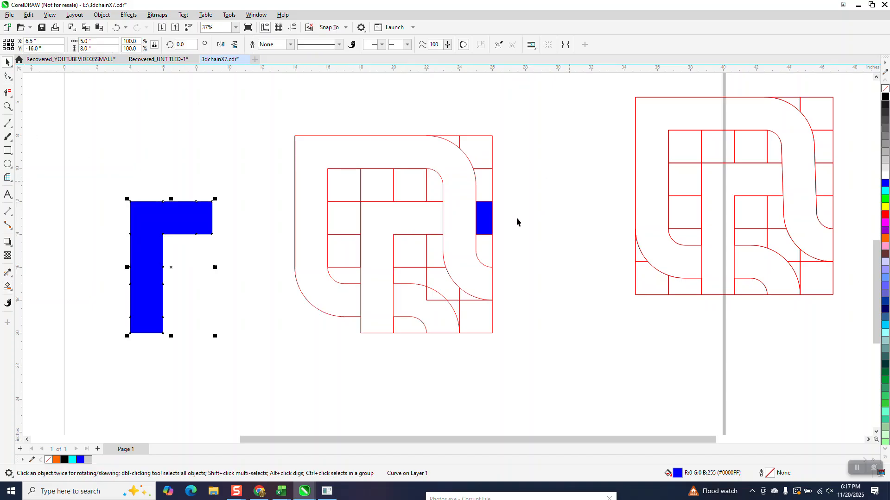
{"action": "left_click", "coordinate": [485, 219]}
{"action": "key", "text": "Left"}
{"action": "left_click_drag", "start_coordinate": [97, 170], "coordinate": [291, 358]}
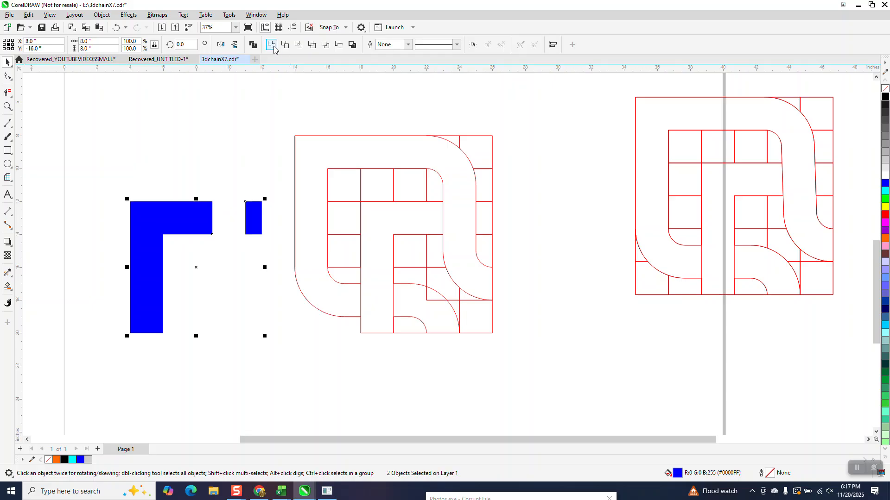
{"action": "left_click", "coordinate": [273, 46]}
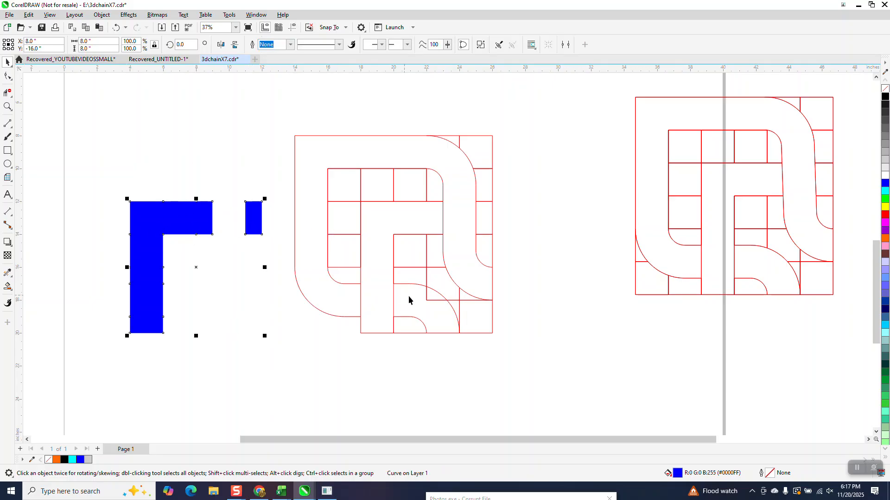
Step: Delete the leftover segments crossing the lower-right bend and smart-fill the outer chain band's pieces with cyan
{"action": "left_click", "coordinate": [7, 93]}
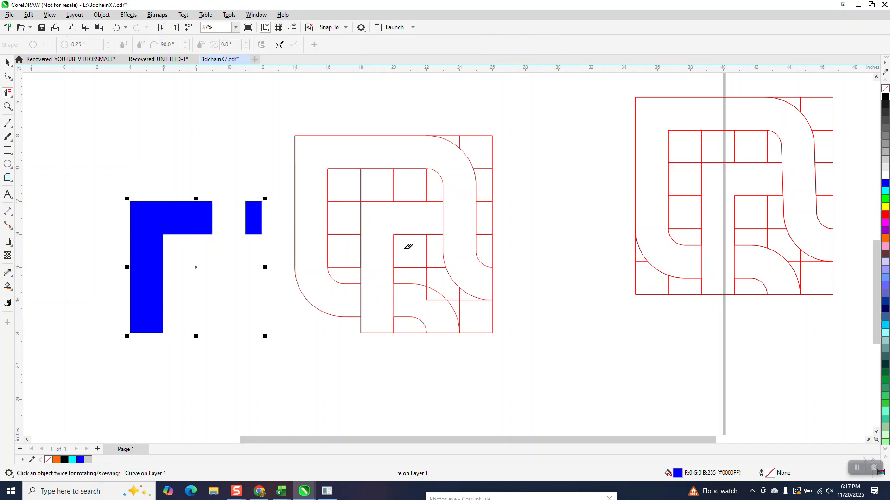
{"action": "left_click", "coordinate": [434, 300]}
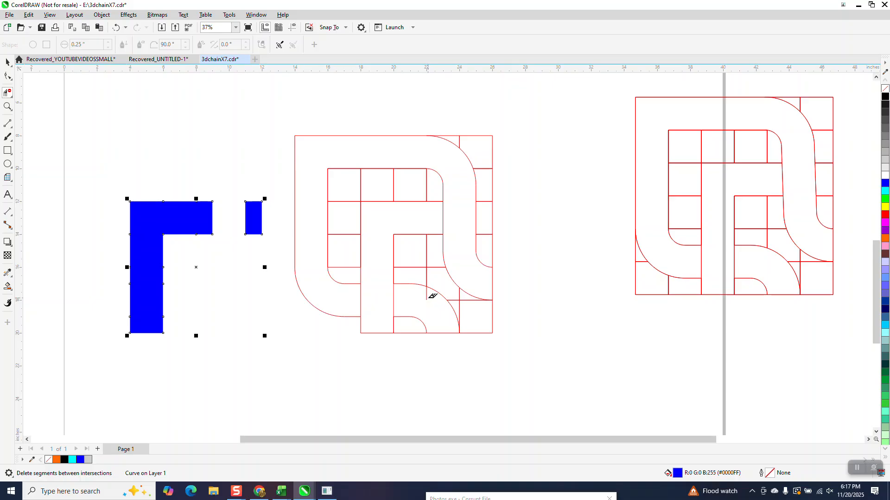
{"action": "left_click", "coordinate": [7, 286]}
{"action": "left_click", "coordinate": [105, 45]}
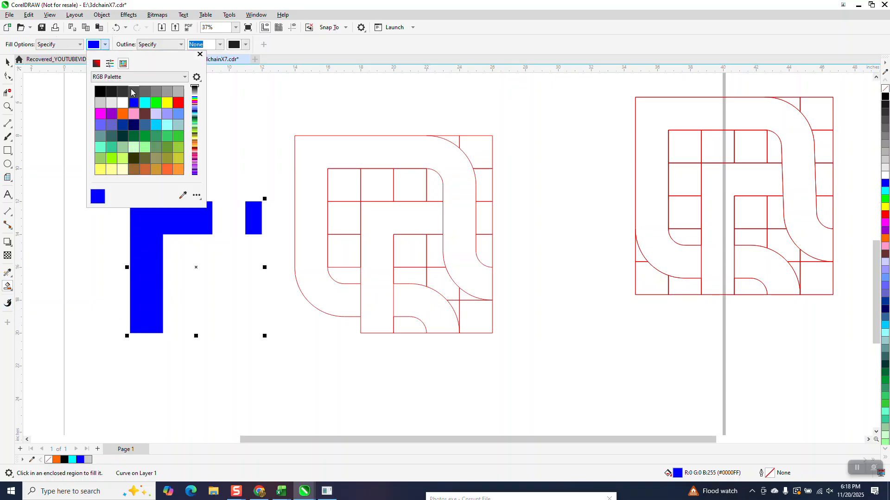
{"action": "left_click", "coordinate": [144, 103]}
{"action": "left_click", "coordinate": [303, 153]}
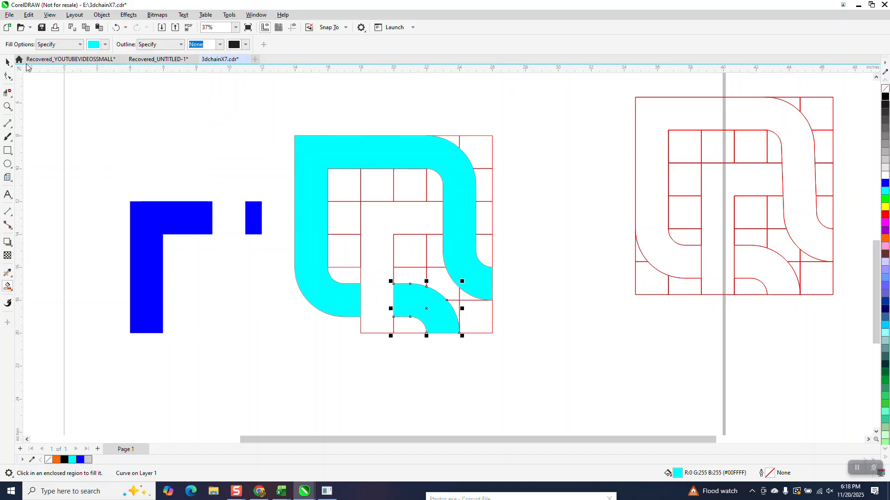
Step: Weld the cyan pieces into one object and move it 14 inches left over the blue band
{"action": "left_click", "coordinate": [10, 62]}
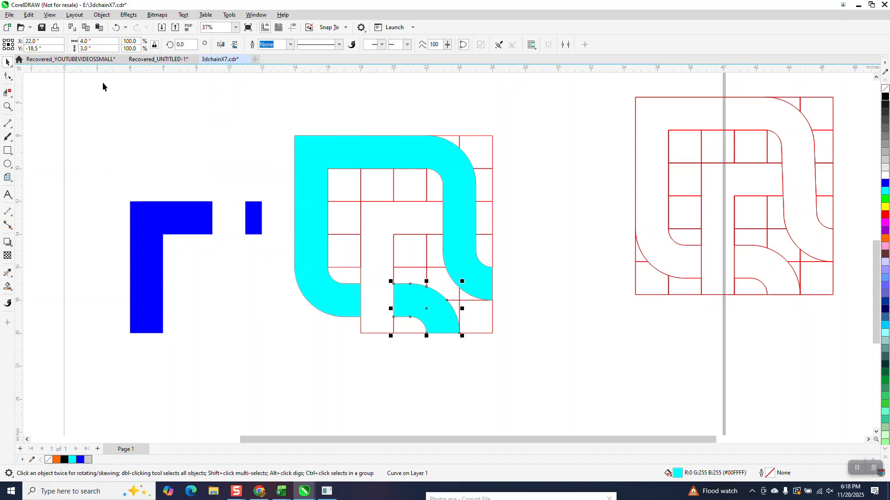
{"action": "left_click", "coordinate": [351, 156]}
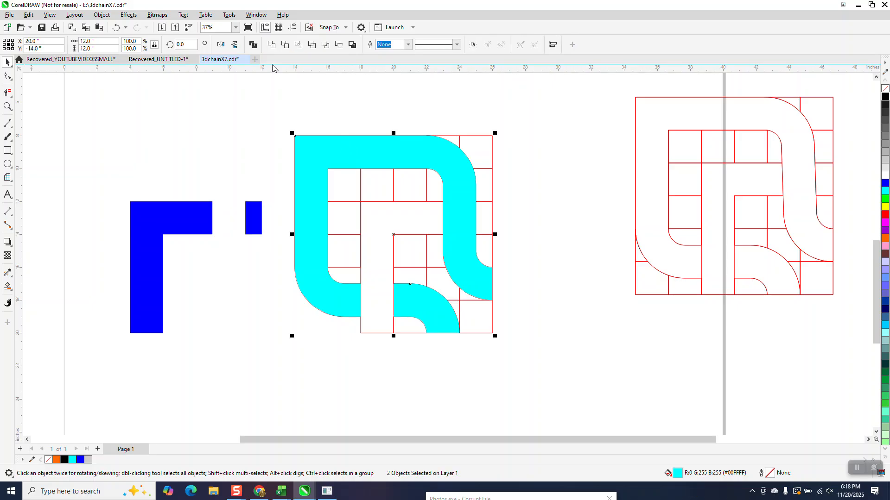
{"action": "left_click", "coordinate": [211, 217]}
{"action": "left_click", "coordinate": [313, 203]}
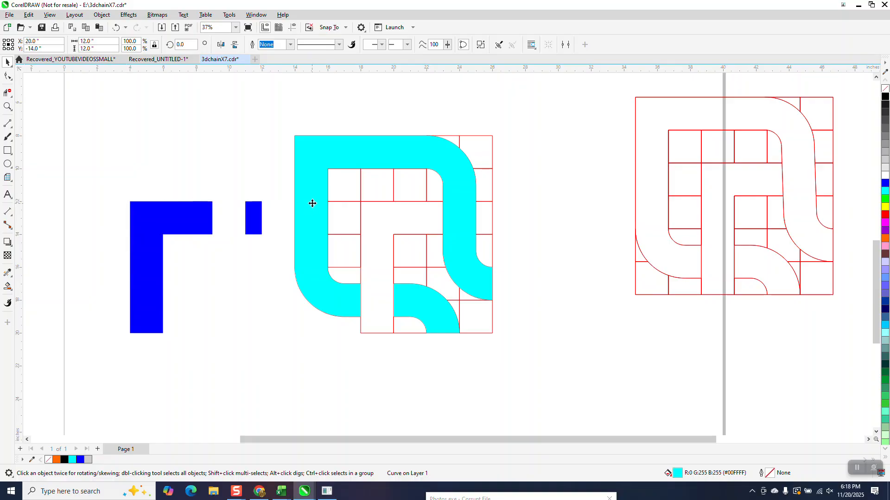
{"action": "key", "text": "Left"}
{"action": "left_click", "coordinate": [311, 152]}
{"action": "left_click_drag", "start_coordinate": [323, 160], "coordinate": [459, 190]}
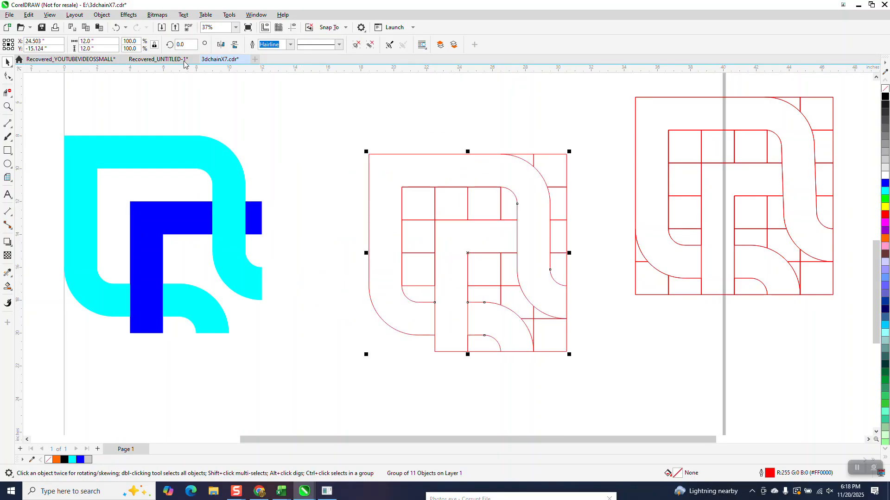
{"action": "left_click", "coordinate": [116, 27]}
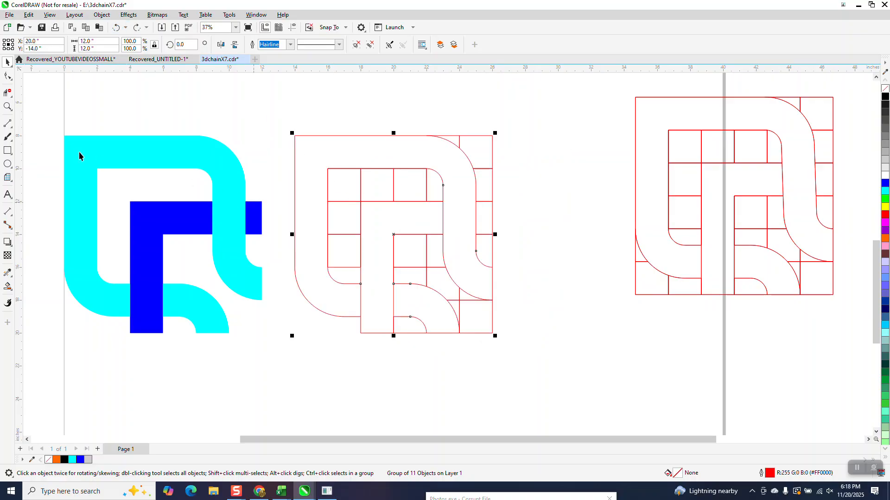
Step: Move the cyan and blue bands together 14 inches right, back onto the red line work
{"action": "left_click_drag", "start_coordinate": [47, 119], "coordinate": [275, 352]}
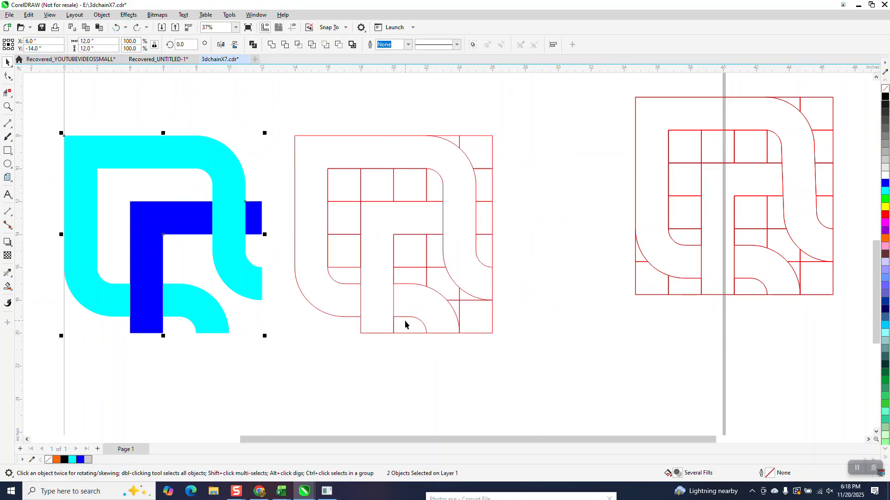
{"action": "key", "text": "Right"}
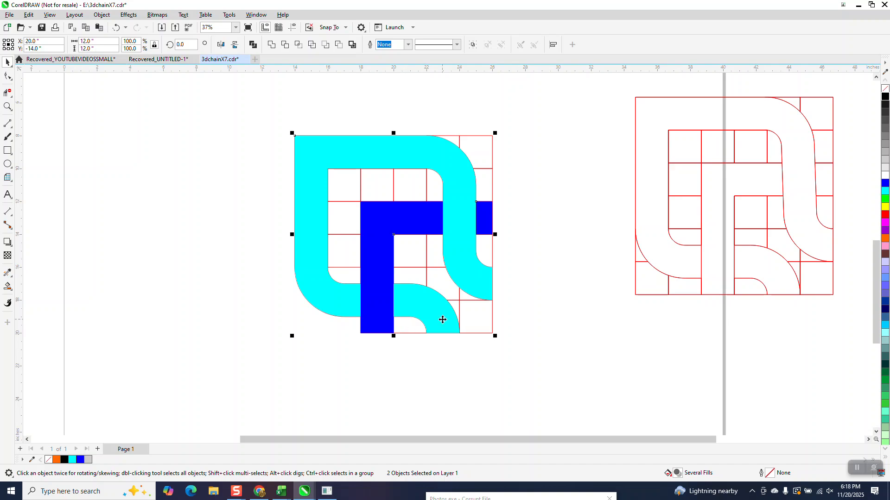
{"action": "left_click", "coordinate": [460, 267]}
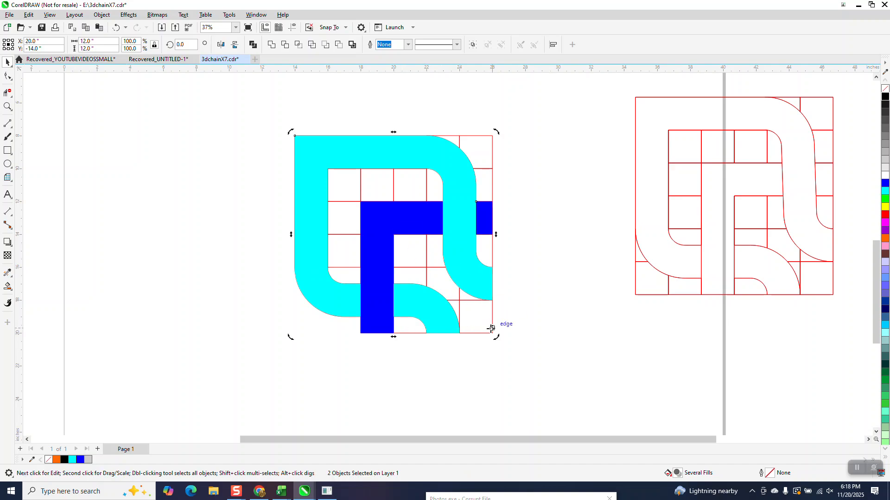
{"action": "left_click_drag", "start_coordinate": [491, 333], "coordinate": [492, 333]}
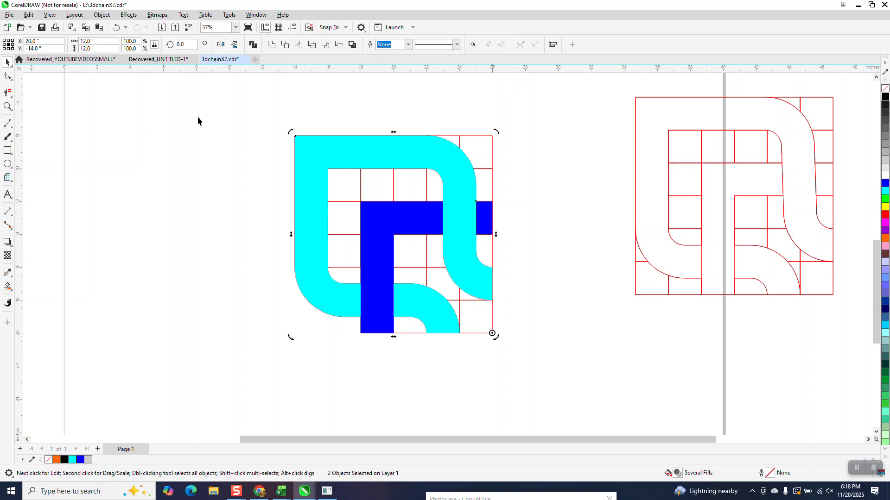
{"action": "left_click", "coordinate": [190, 44]}
{"action": "type", "text": "90"}
{"action": "key", "text": "Return"}
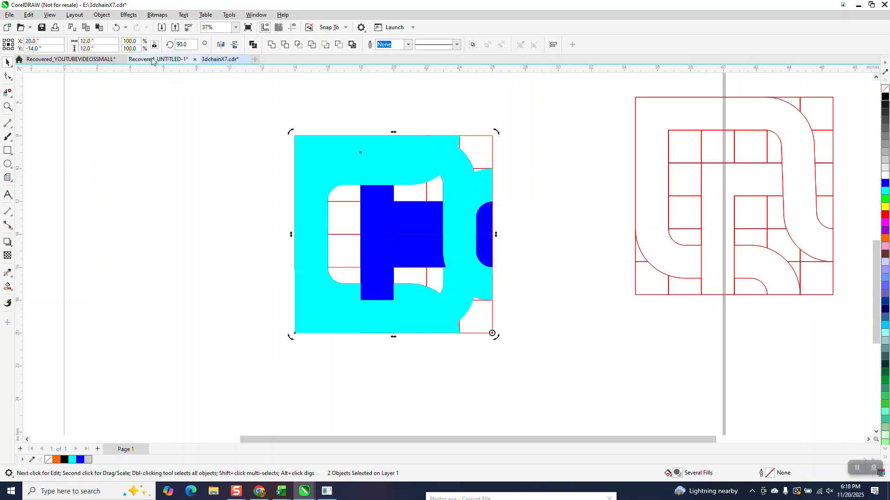
{"action": "left_click", "coordinate": [116, 27]}
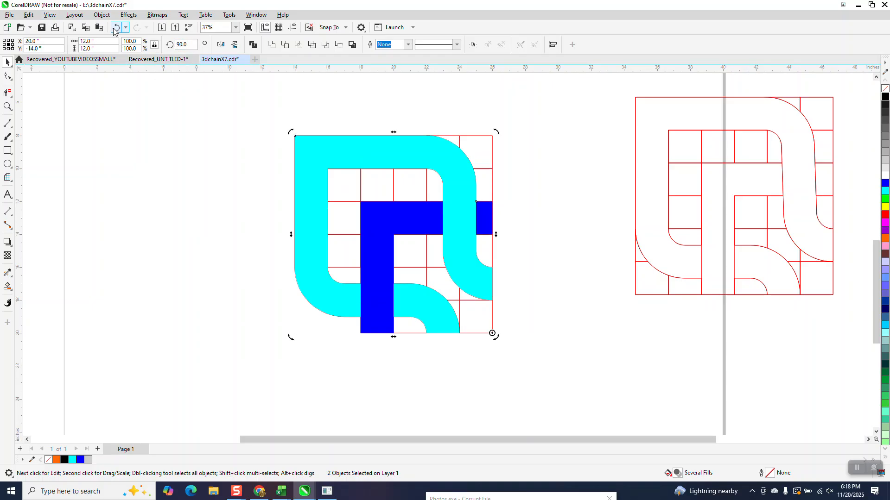
Step: Group the cyan and blue bands and place the group's rotation centre on the tile's lower-right corner
{"action": "left_click", "coordinate": [311, 158]}
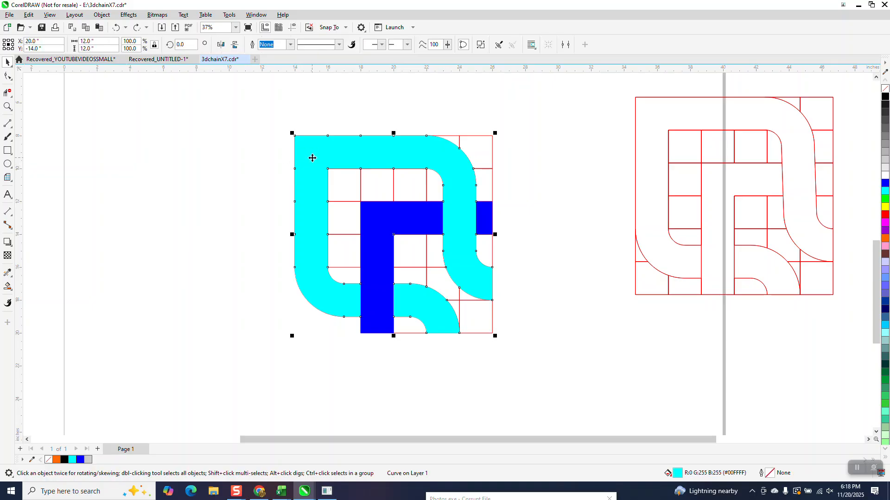
{"action": "left_click", "coordinate": [486, 213], "text": "shift"}
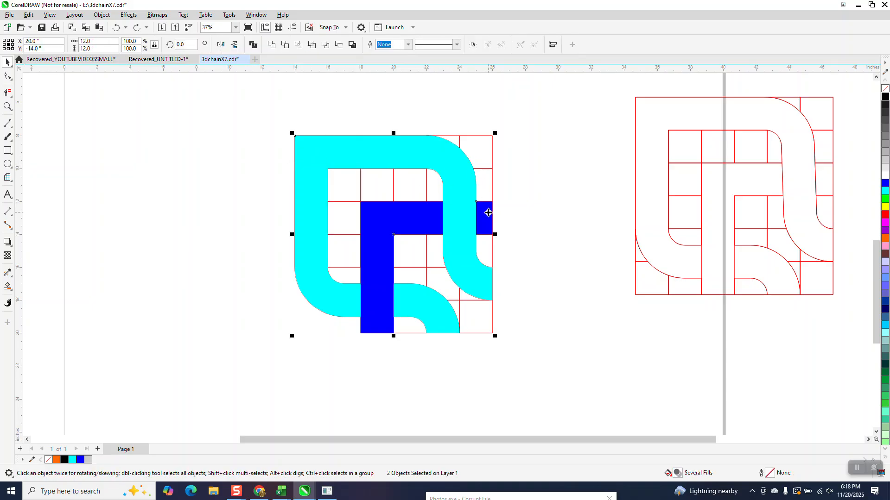
{"action": "key", "text": "ctrl+g"}
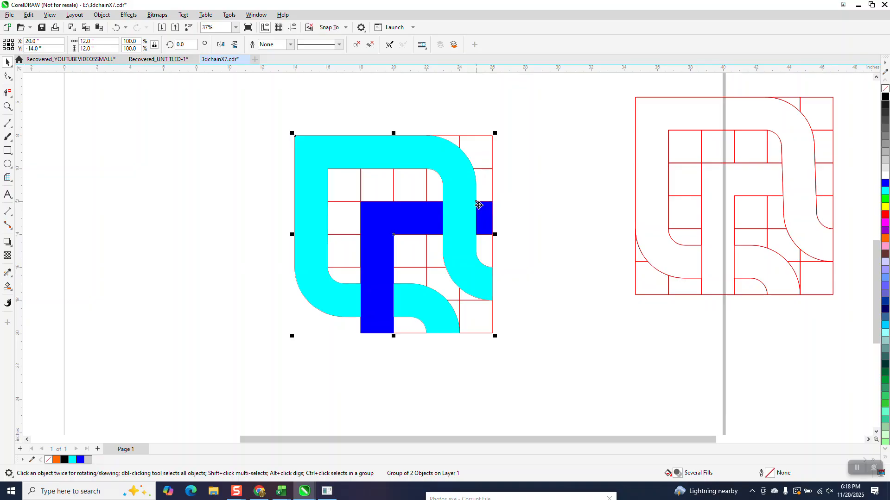
{"action": "left_click", "coordinate": [467, 202]}
{"action": "mouse_move", "coordinate": [393, 234]}
{"action": "left_mouse_down"}
{"action": "mouse_move", "coordinate": [452, 277]}
{"action": "mouse_move", "coordinate": [492, 333]}
{"action": "left_mouse_up"}
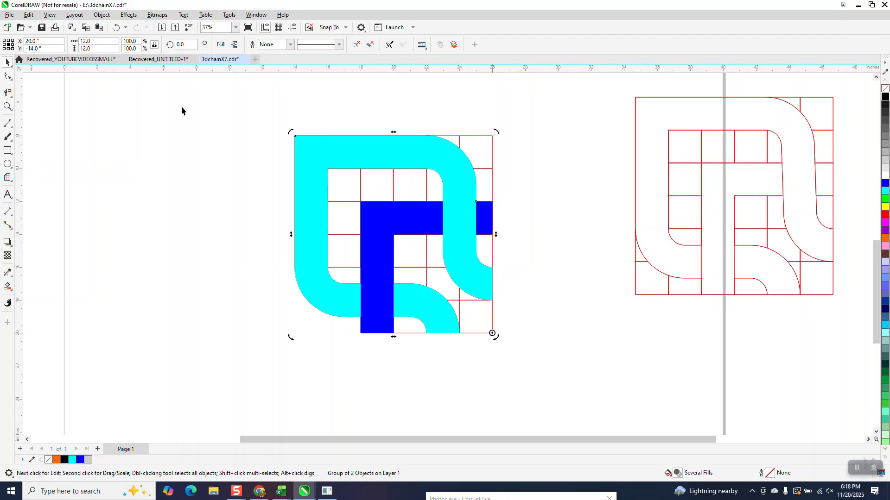
Step: Create three rotated copies of the group in 90° increments around its rotation centre to complete the chain
{"action": "left_click", "coordinate": [176, 44]}
{"action": "type", "text": "90"}
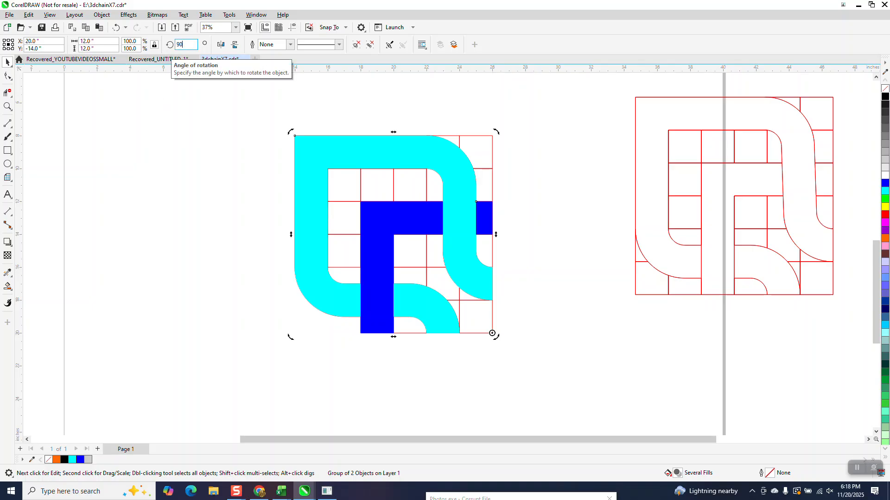
{"action": "key", "text": "Return"}
{"action": "key", "text": "ctrl+d"}
{"action": "key", "text": "ctrl+d"}
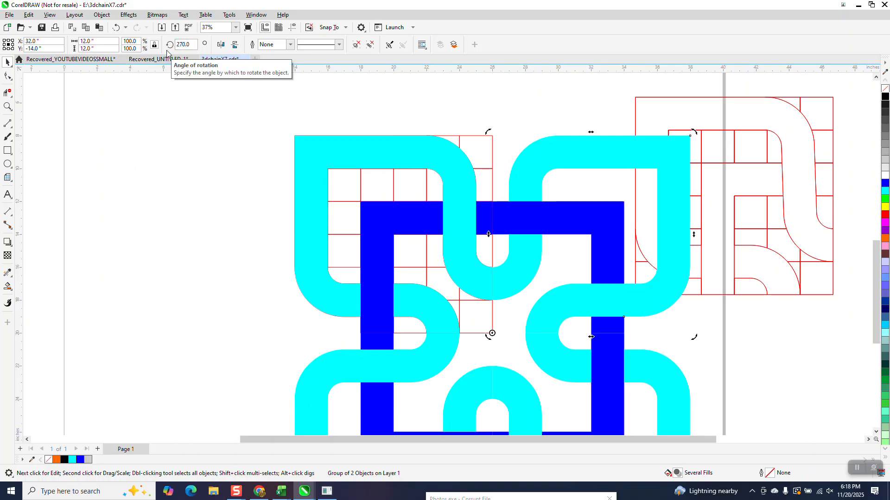
Step: Move the two red line-work tiles clear of the completed chain, one to its left and one to its right
{"action": "scroll", "coordinate": [78, 93], "scroll_direction": "down", "scroll_amount": 2}
{"action": "scroll", "coordinate": [209, 99], "scroll_direction": "down", "scroll_amount": 2}
{"action": "left_click_drag", "start_coordinate": [327, 122], "coordinate": [166, 138]}
{"action": "left_click_drag", "start_coordinate": [469, 104], "coordinate": [582, 133]}
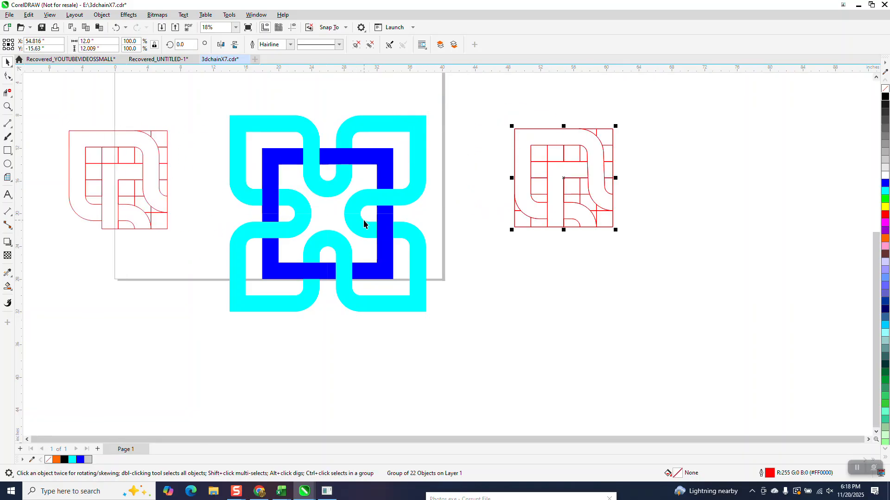
Step: Draw a rectangle about 29.9 by 27.3 inches around the whole chain and fill it with black
{"action": "scroll", "coordinate": [358, 209], "scroll_direction": "down", "scroll_amount": 1}
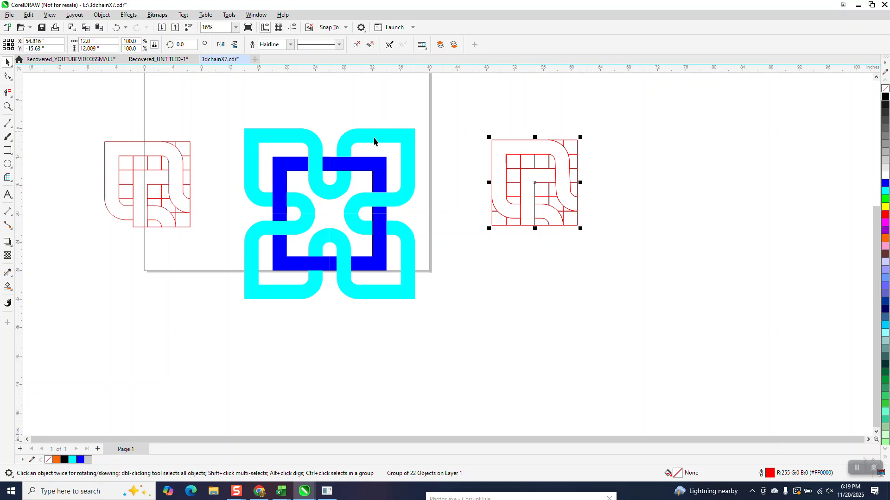
{"action": "left_click", "coordinate": [8, 107]}
{"action": "left_click_drag", "start_coordinate": [233, 125], "coordinate": [441, 318]}
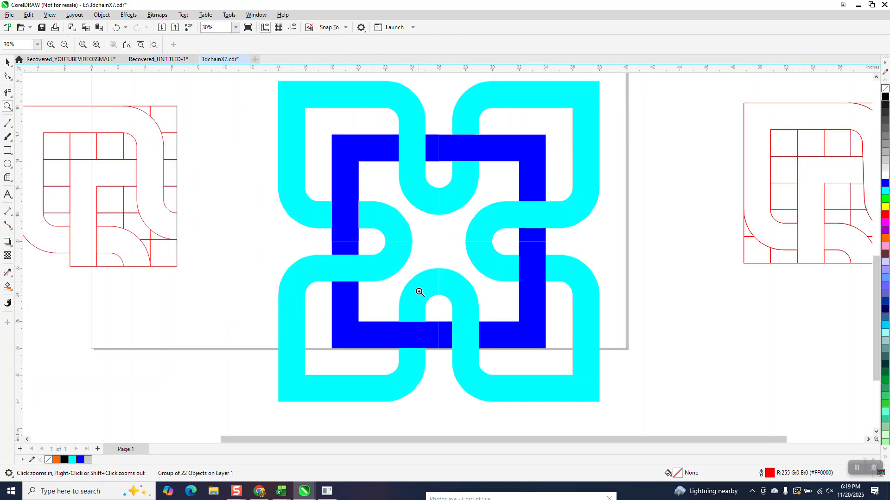
{"action": "left_click", "coordinate": [7, 62]}
{"action": "scroll", "coordinate": [271, 135], "scroll_direction": "down", "scroll_amount": 2}
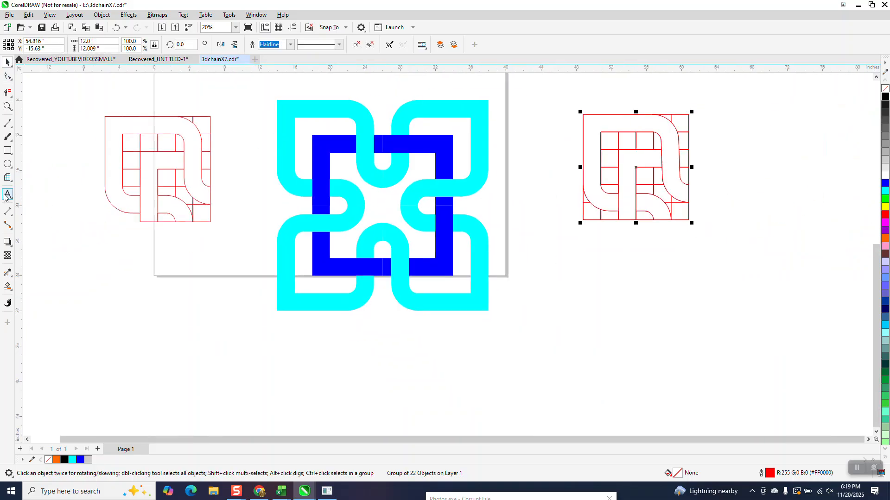
{"action": "left_click", "coordinate": [8, 150]}
{"action": "left_click_drag", "start_coordinate": [267, 88], "coordinate": [530, 327]}
{"action": "left_click", "coordinate": [885, 96]}
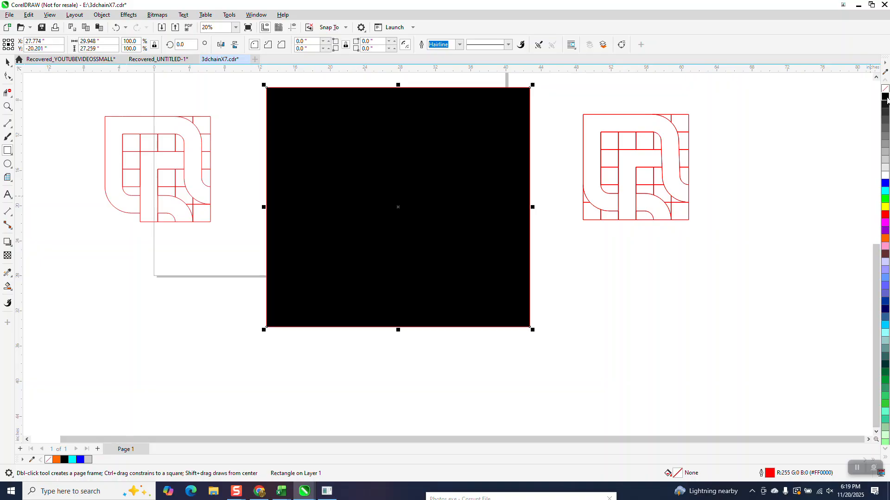
Step: Send the black rectangle behind the chain
{"action": "left_click", "coordinate": [102, 14]}
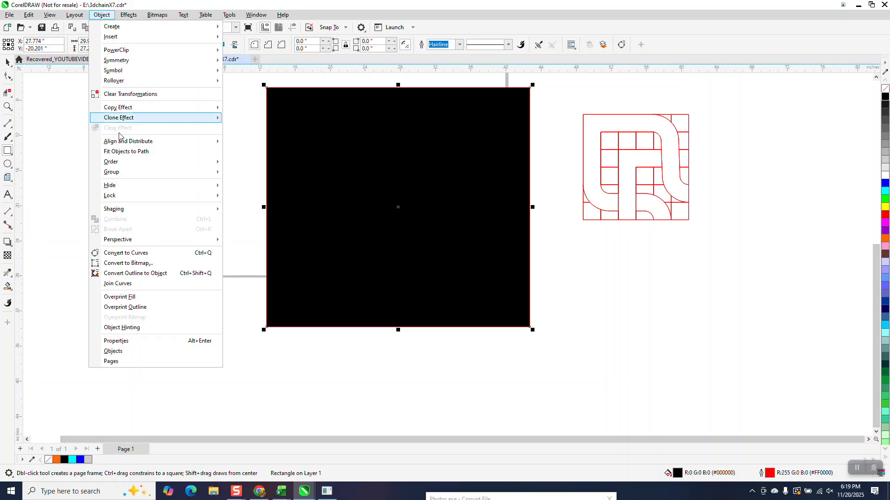
{"action": "mouse_move", "coordinate": [112, 161]}
{"action": "left_click", "coordinate": [252, 174]}
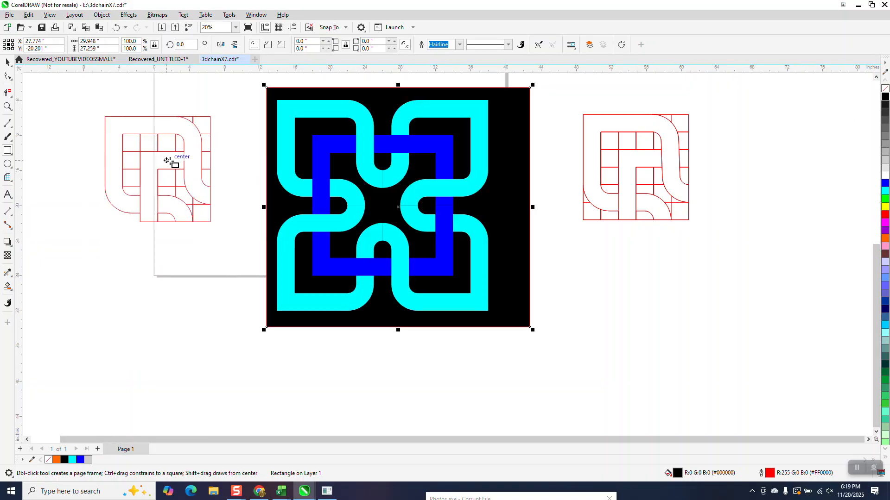
Step: Move the red line-work tile on the right down below the level of the black background
{"action": "left_click", "coordinate": [7, 62]}
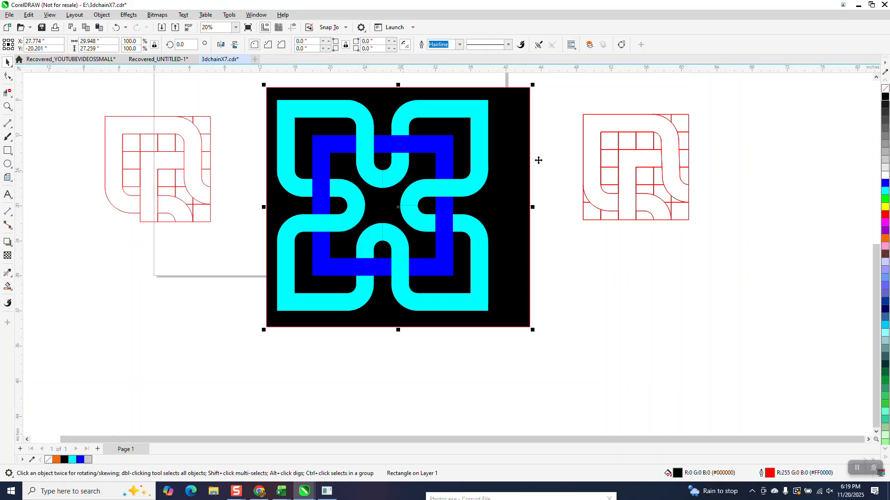
{"action": "left_click_drag", "start_coordinate": [577, 106], "coordinate": [706, 235]}
{"action": "left_click_drag", "start_coordinate": [637, 169], "coordinate": [684, 399]}
{"action": "left_click", "coordinate": [474, 169]}
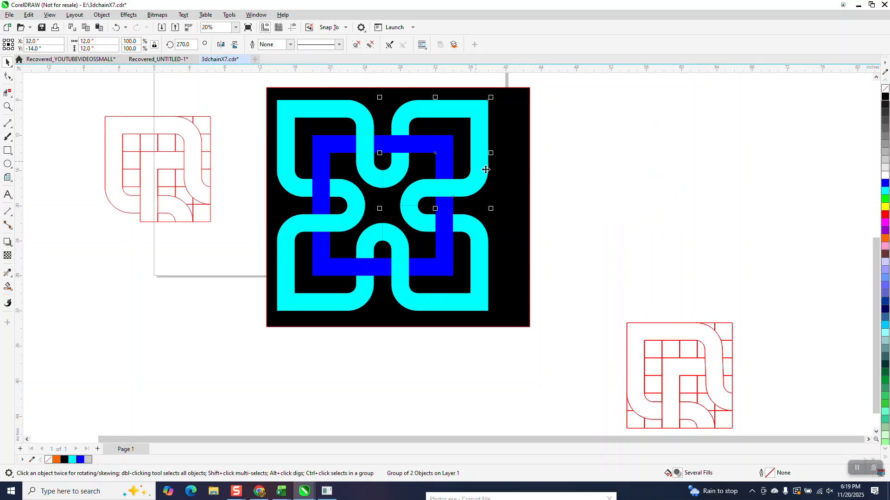
{"action": "left_click_drag", "start_coordinate": [484, 167], "coordinate": [526, 193]}
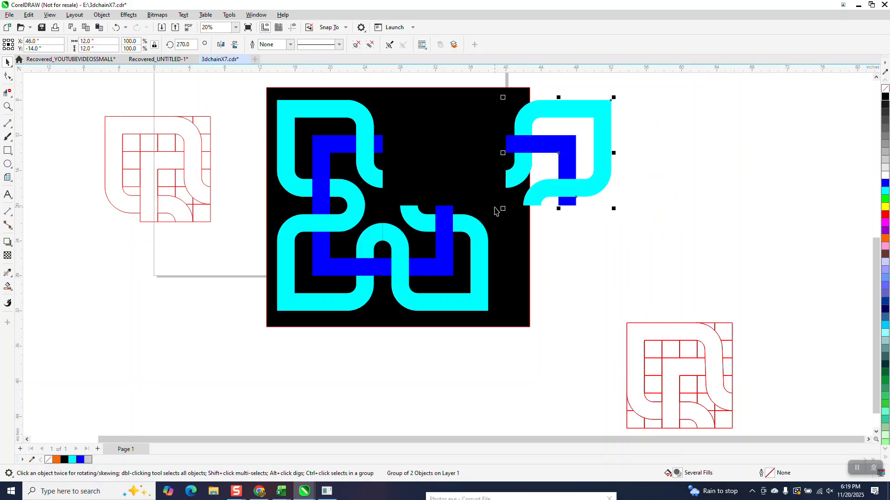
{"action": "key", "text": "ctrl+z"}
Step: Select all the chain's tile groups and ungroup them completely into separate bands
{"action": "left_click_drag", "start_coordinate": [271, 86], "coordinate": [501, 330]}
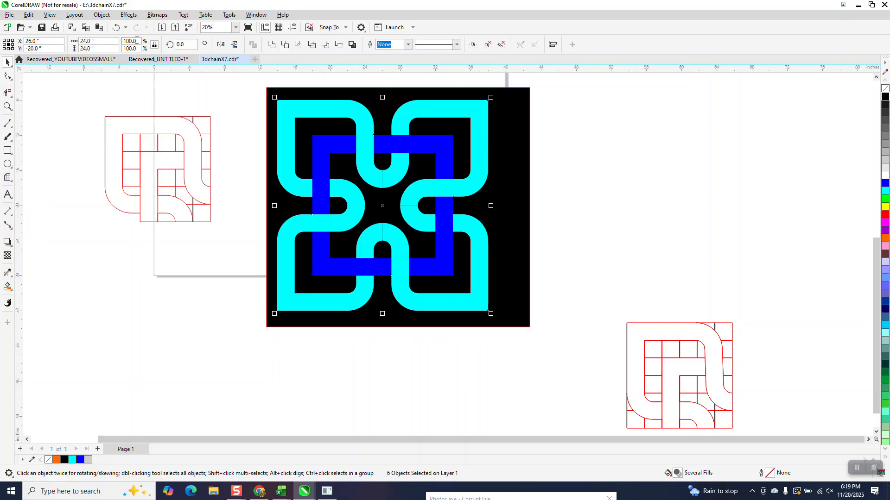
{"action": "left_click", "coordinate": [102, 14]}
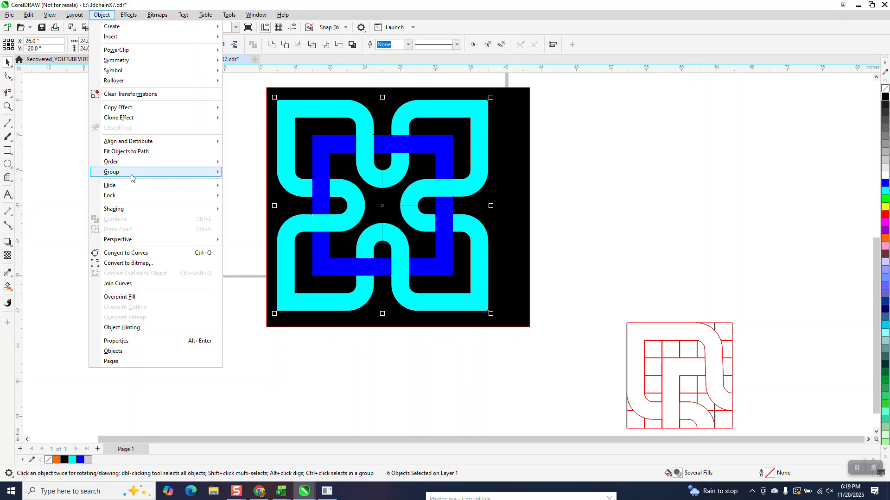
{"action": "mouse_move", "coordinate": [131, 179]}
{"action": "left_click", "coordinate": [226, 182]}
{"action": "left_click", "coordinate": [227, 177]}
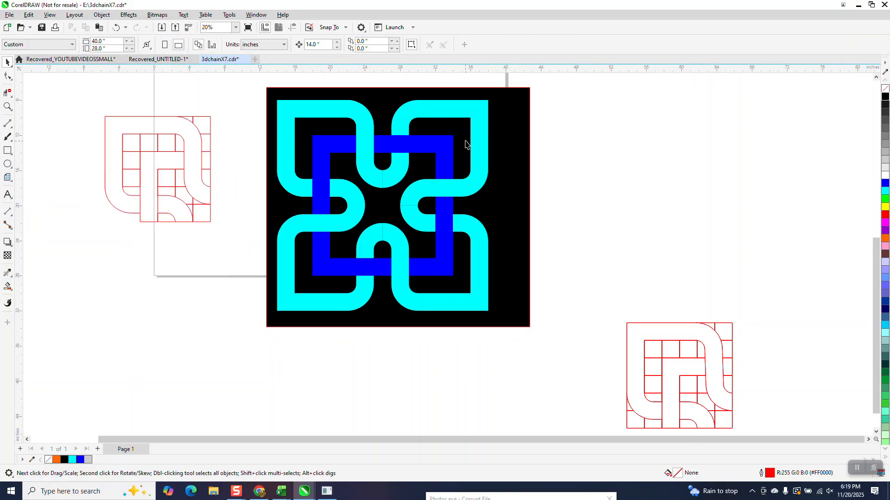
Step: Move the four cyan band pieces 28 inches to the right and delete the duplicate piece left at the chain's upper-left
{"action": "left_click", "coordinate": [482, 135]}
{"action": "key", "text": "Right"}
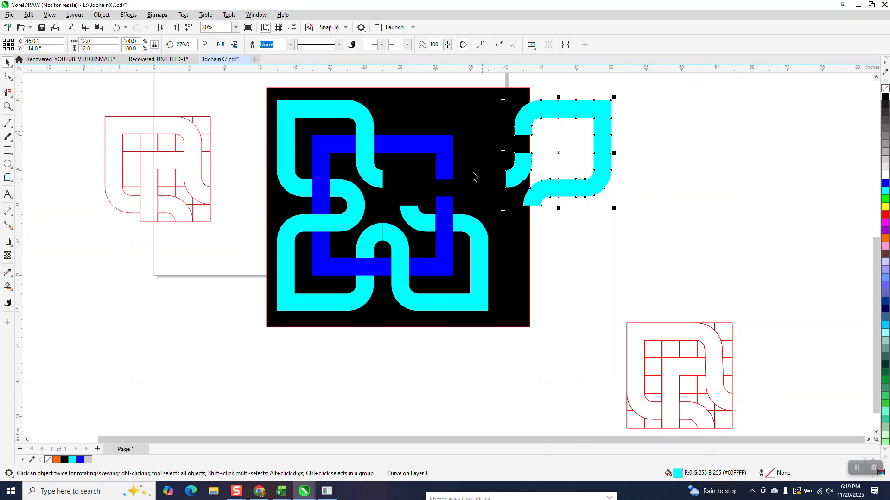
{"action": "left_click", "coordinate": [475, 244]}
{"action": "key", "text": "Right"}
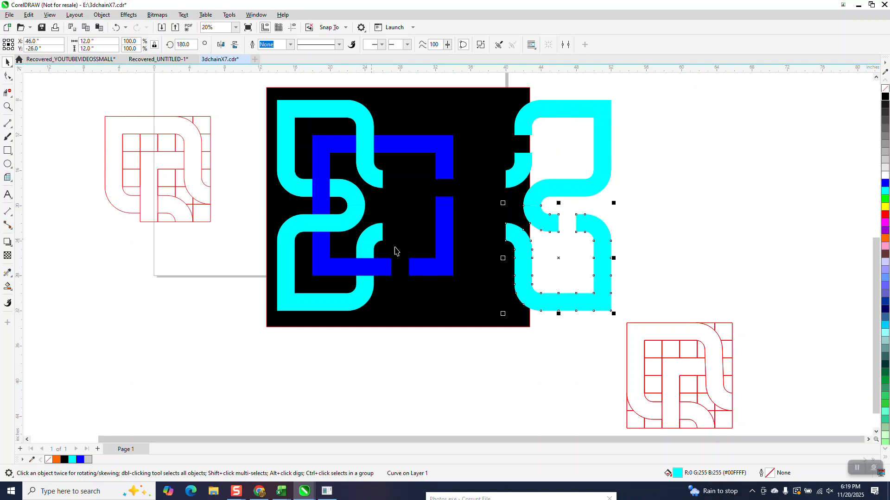
{"action": "key", "text": "Right"}
{"action": "left_click", "coordinate": [603, 184]}
{"action": "key", "text": "Right"}
{"action": "left_click", "coordinate": [381, 186]}
{"action": "key", "text": "Right"}
{"action": "key", "text": "Right"}
{"action": "left_click", "coordinate": [366, 244]}
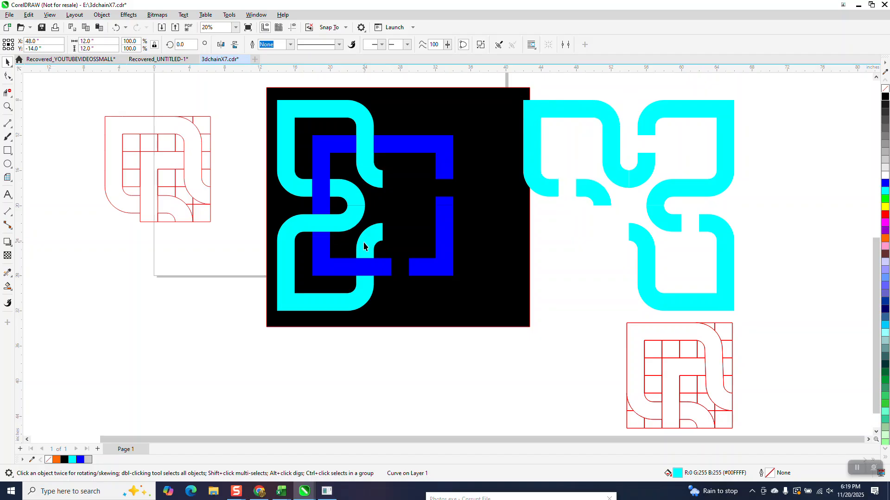
{"action": "key", "text": "Right"}
{"action": "key", "text": "Right"}
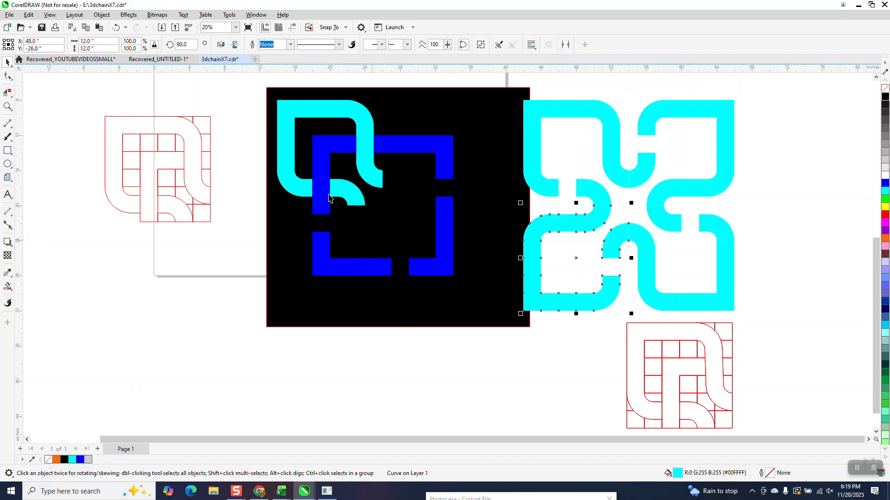
{"action": "left_click", "coordinate": [366, 120]}
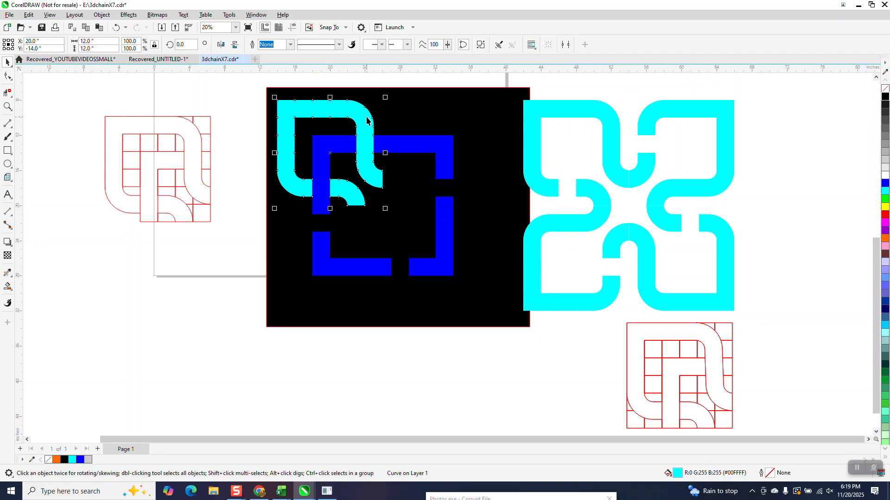
{"action": "key", "text": "Delete"}
Step: Weld the four moved cyan pieces into one object and the blue pieces into another
{"action": "left_click_drag", "start_coordinate": [501, 87], "coordinate": [763, 329]}
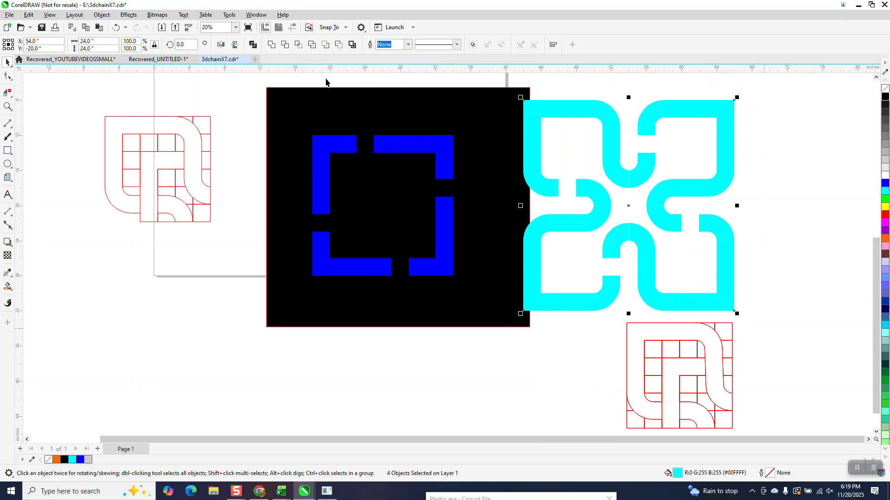
{"action": "left_click", "coordinate": [272, 45]}
{"action": "left_click_drag", "start_coordinate": [298, 76], "coordinate": [466, 283]}
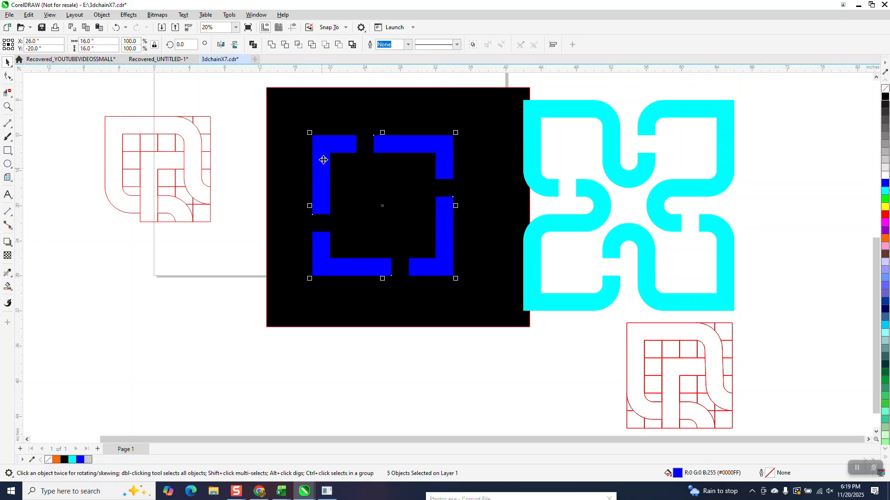
{"action": "left_click", "coordinate": [271, 45]}
Step: Move the welded cyan chain 28 inches left, back into place over the blue band
{"action": "left_click", "coordinate": [586, 191]}
{"action": "key", "text": "Left"}
{"action": "key", "text": "Left"}
{"action": "left_click", "coordinate": [569, 204]}
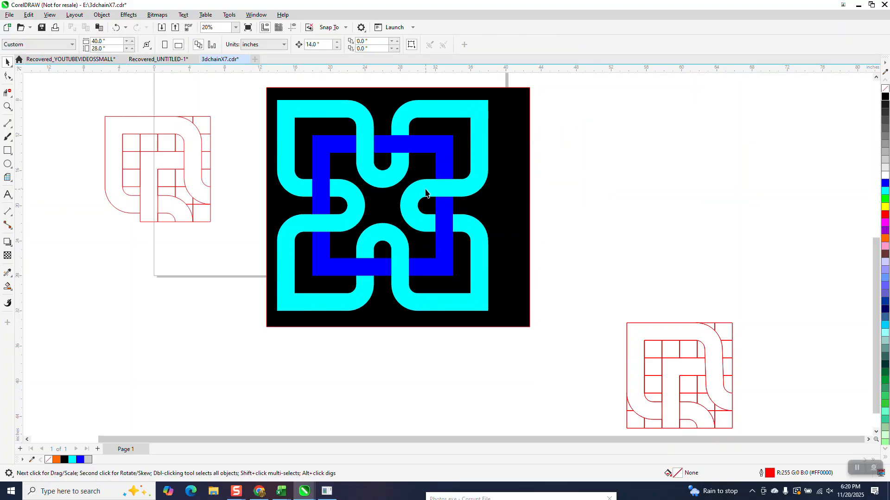
{"action": "left_click", "coordinate": [7, 106]}
{"action": "left_click_drag", "start_coordinate": [275, 96], "coordinate": [509, 319]}
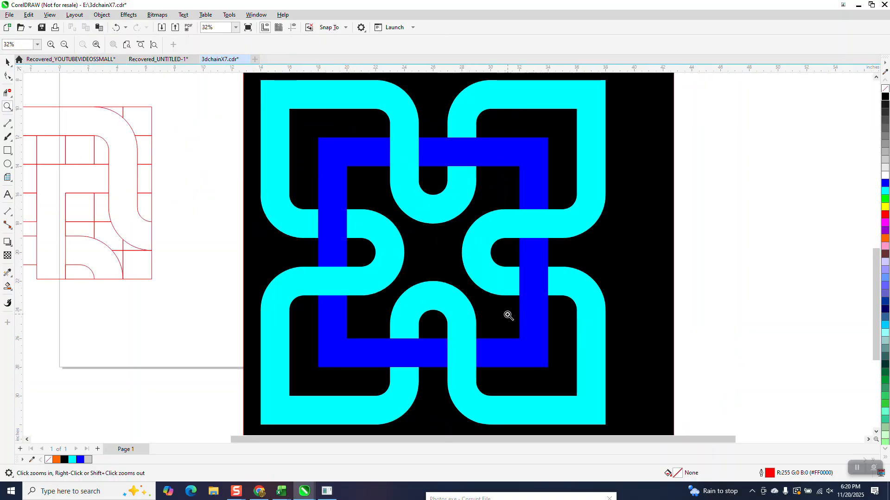
{"action": "right_click", "coordinate": [477, 301]}
{"action": "right_click", "coordinate": [461, 287]}
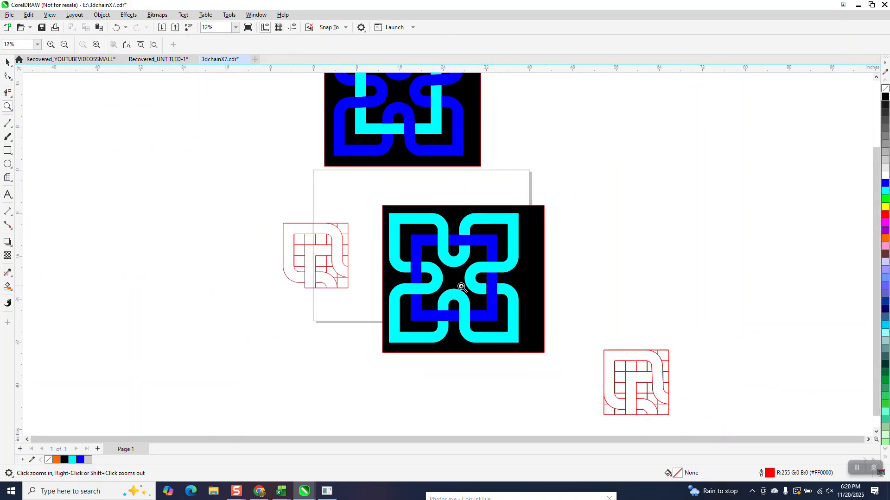